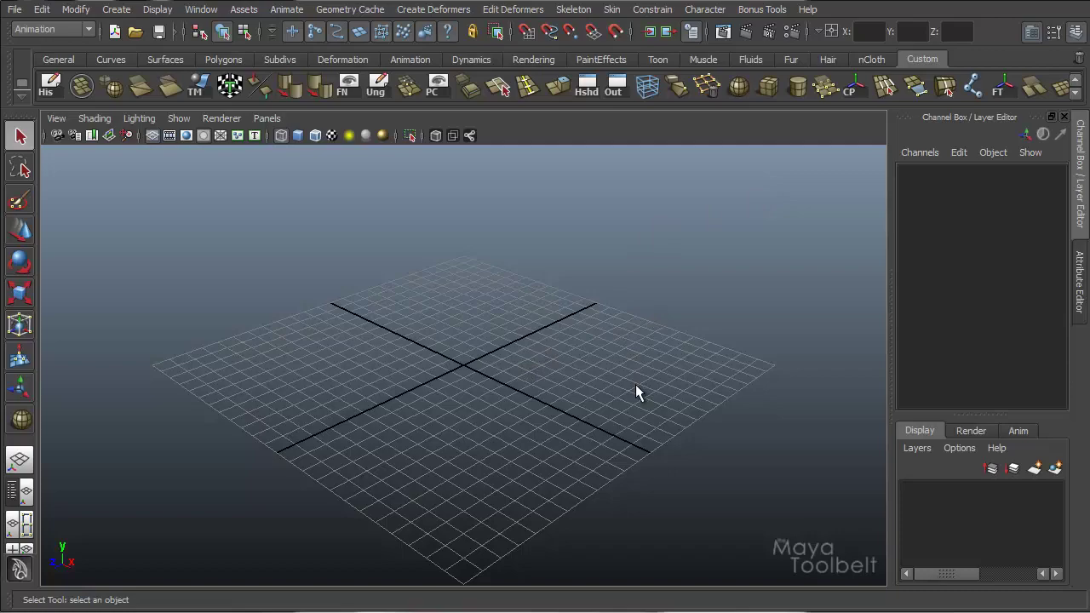
Select the Move tool and check its tool settings, then close them
{"action": "left_click_drag", "start_coordinate": [637, 388], "coordinate": [684, 378], "text": "alt"}
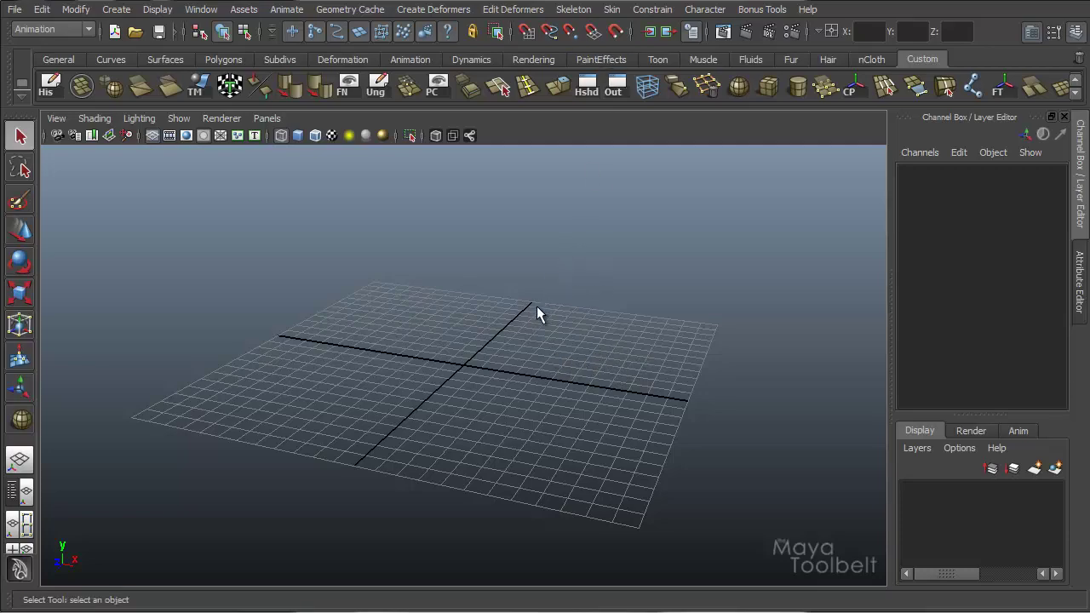
{"action": "left_click_drag", "start_coordinate": [562, 348], "coordinate": [659, 334], "text": "alt"}
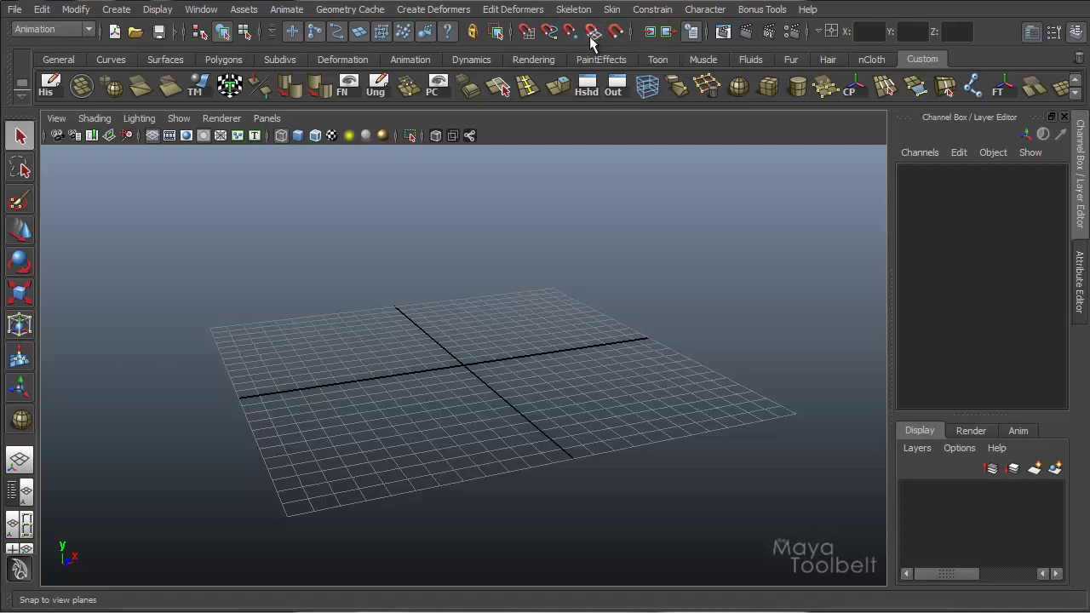
{"action": "mouse_move", "coordinate": [607, 365]}
{"action": "left_mouse_down", "text": "alt"}
{"action": "mouse_move", "coordinate": [574, 378]}
{"action": "mouse_move", "coordinate": [604, 366]}
{"action": "left_mouse_up", "text": "alt"}
{"action": "key", "text": "w"}
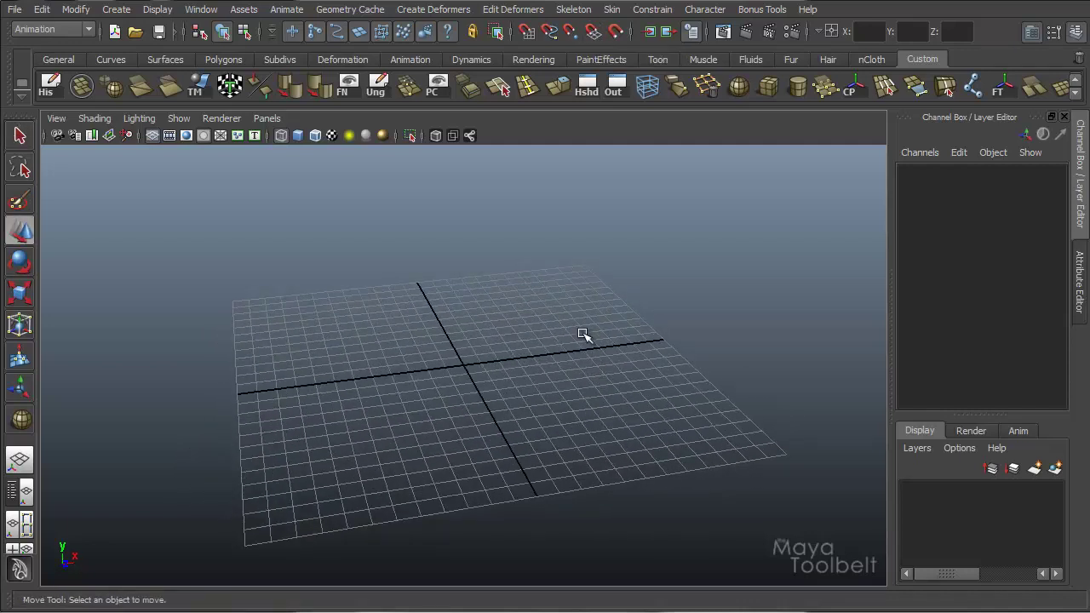
{"action": "double_click", "coordinate": [20, 231]}
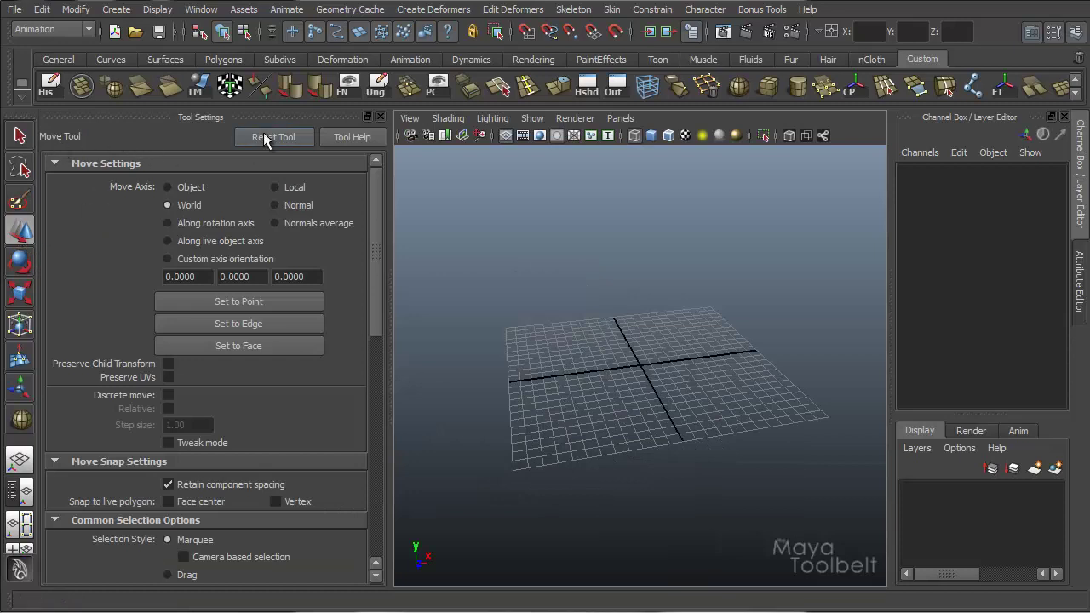
{"action": "key", "text": "ctrl+shift+t"}
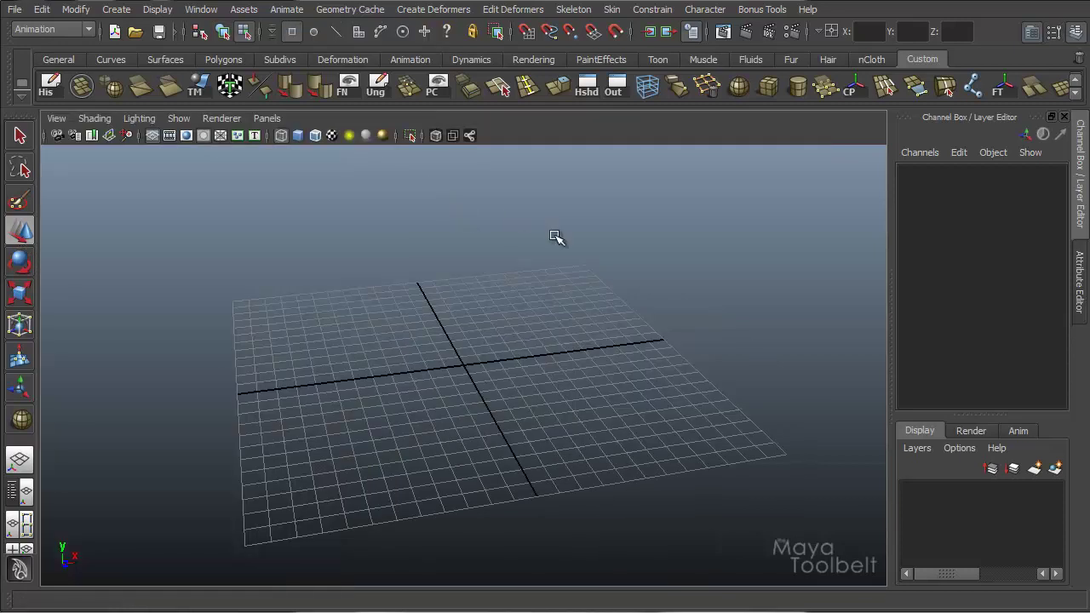
Create a polygon sphere, pSphere1, dragged out at the grid centre
{"action": "left_click", "coordinate": [115, 11]}
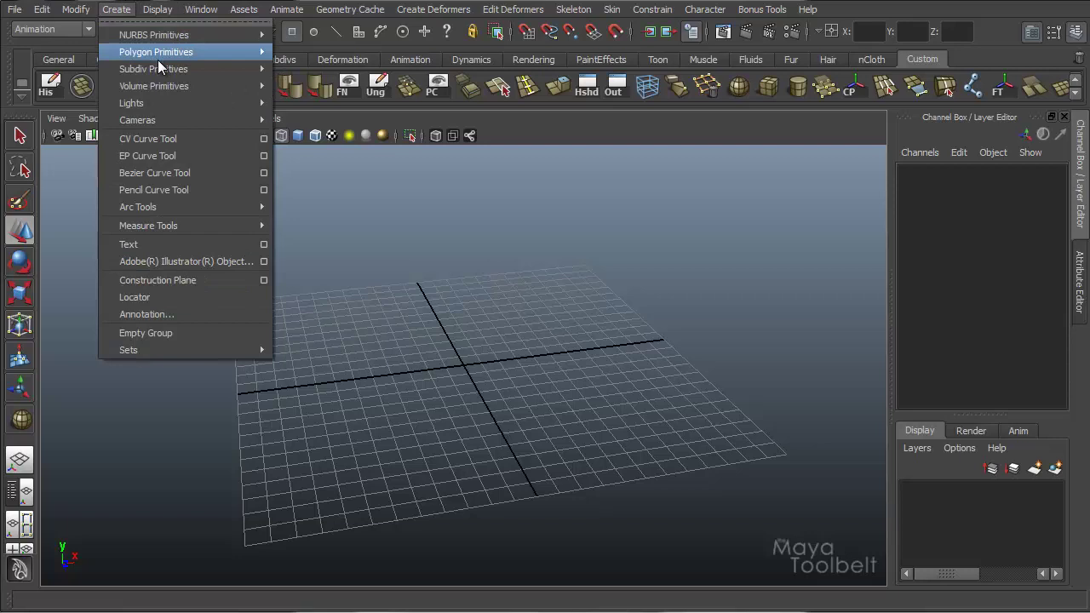
{"action": "mouse_move", "coordinate": [171, 52]}
{"action": "left_click", "coordinate": [311, 60]}
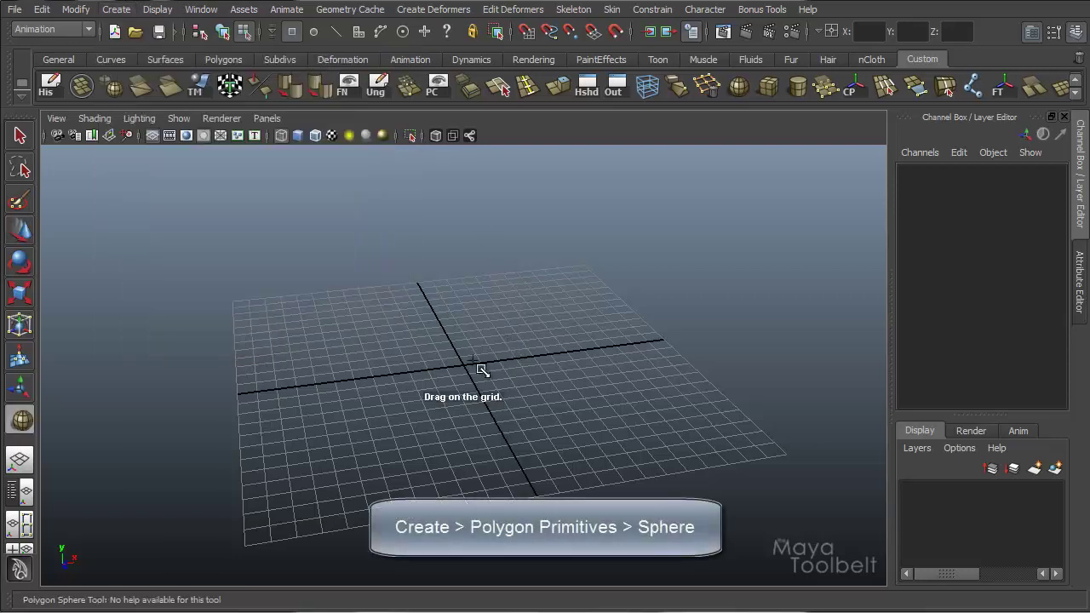
{"action": "left_click_drag", "start_coordinate": [454, 356], "coordinate": [508, 385]}
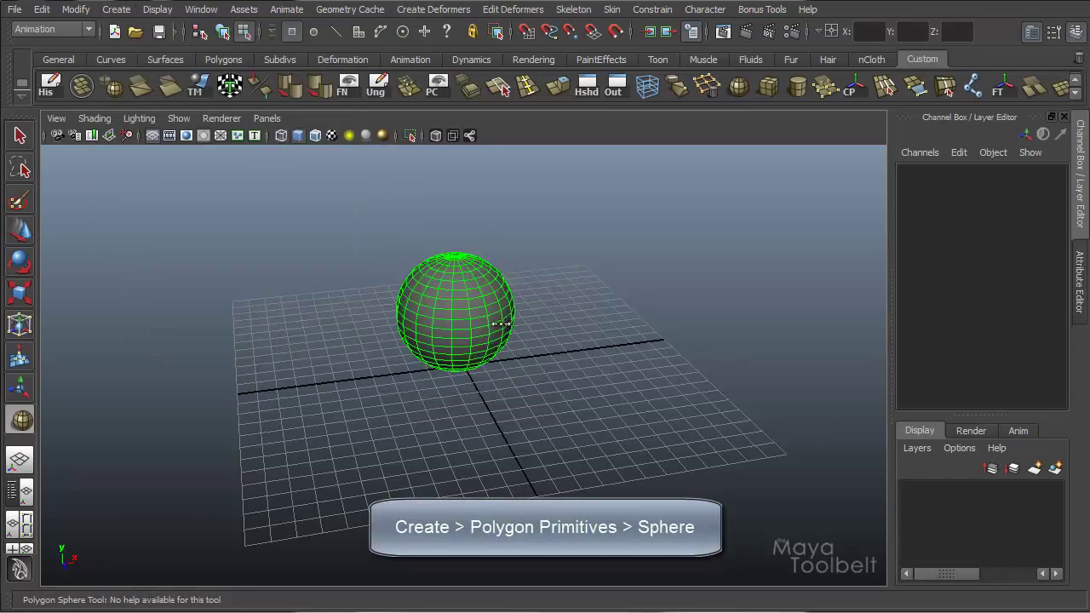
{"action": "left_click_drag", "start_coordinate": [592, 361], "coordinate": [565, 401], "text": "alt"}
{"action": "key", "text": "w"}
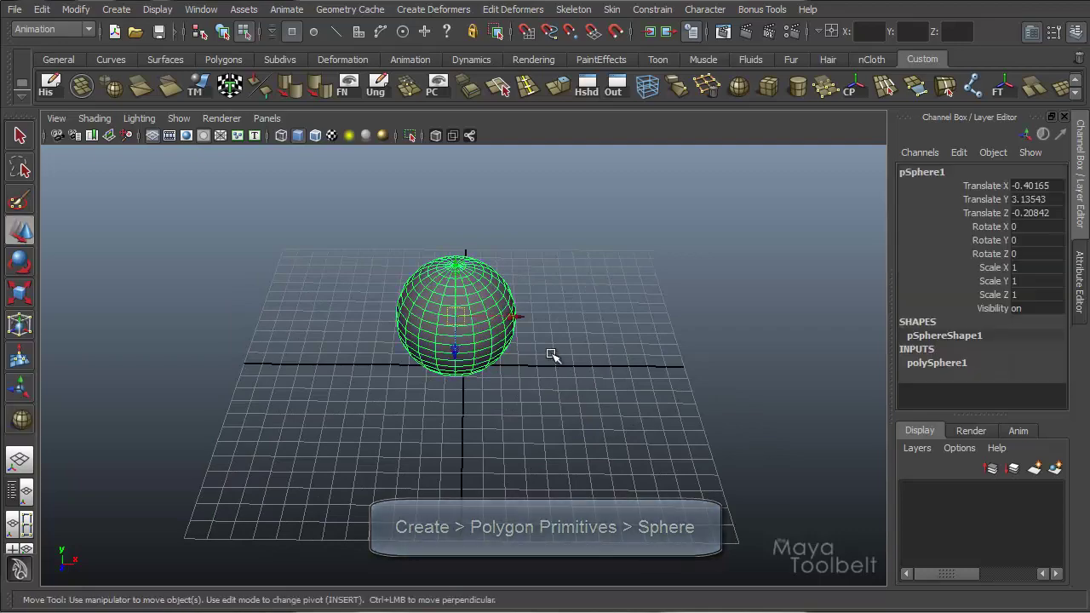
{"action": "left_click_drag", "start_coordinate": [554, 358], "coordinate": [451, 324], "text": "alt"}
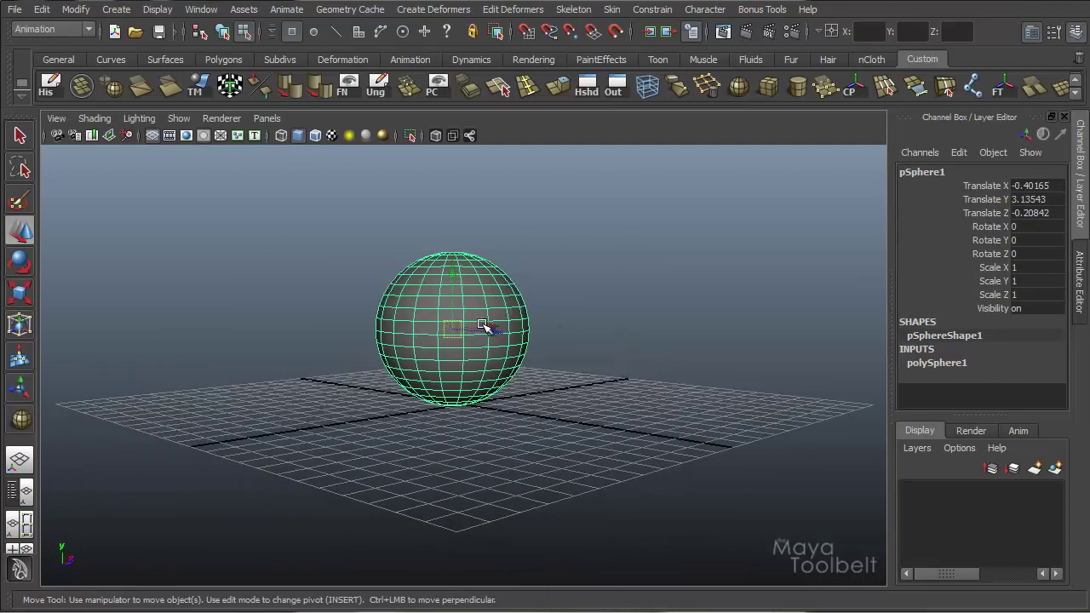
Switch the viewport to wireframe display and orbit around the sphere
{"action": "key", "text": "4"}
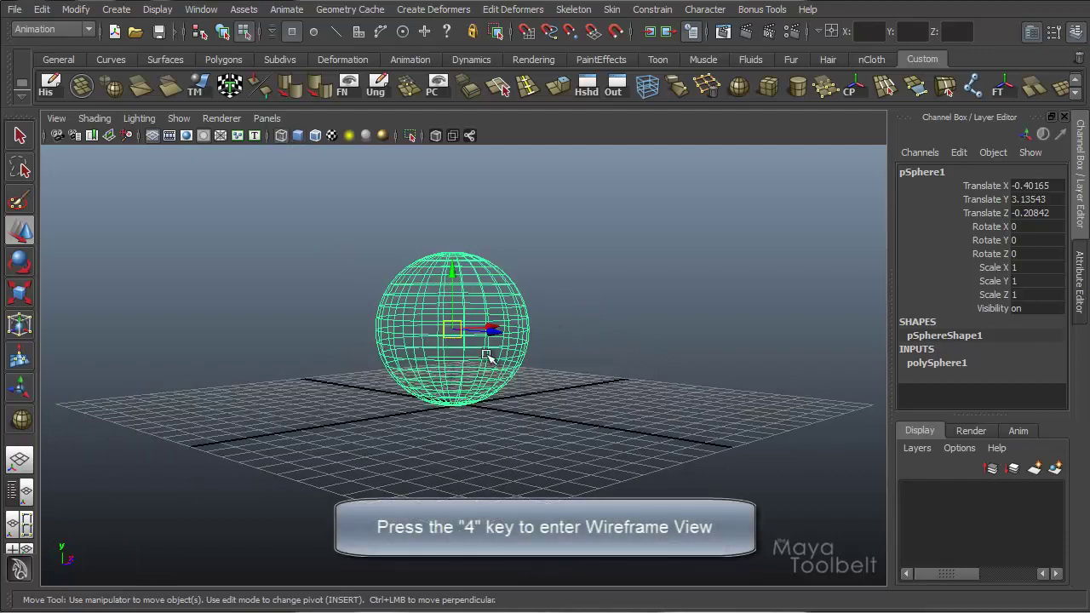
{"action": "left_click_drag", "start_coordinate": [555, 389], "coordinate": [449, 306], "text": "alt"}
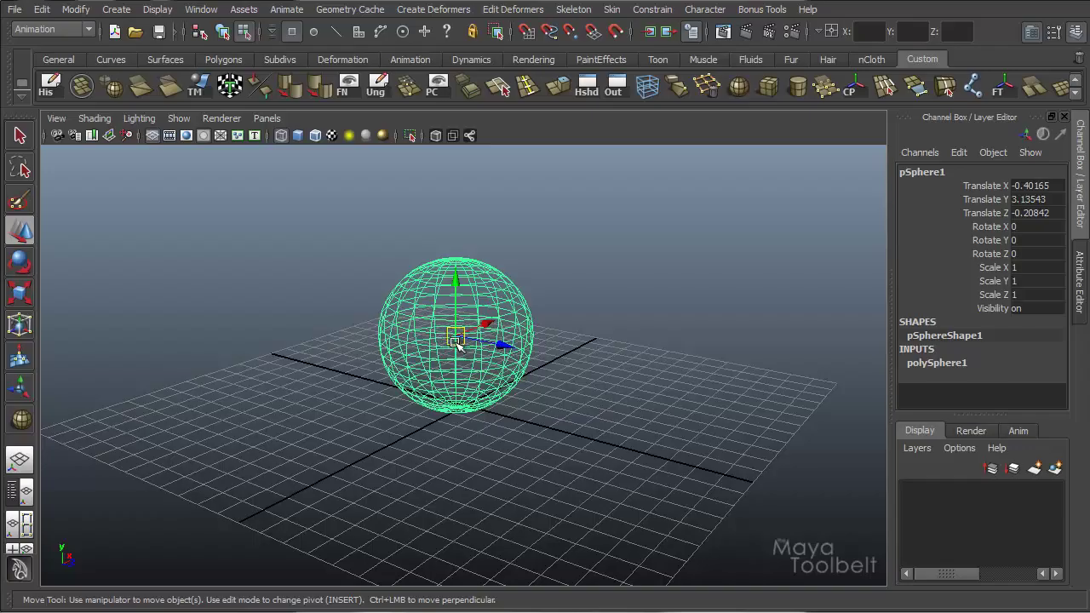
{"action": "left_click_drag", "start_coordinate": [678, 372], "coordinate": [662, 355], "text": "alt"}
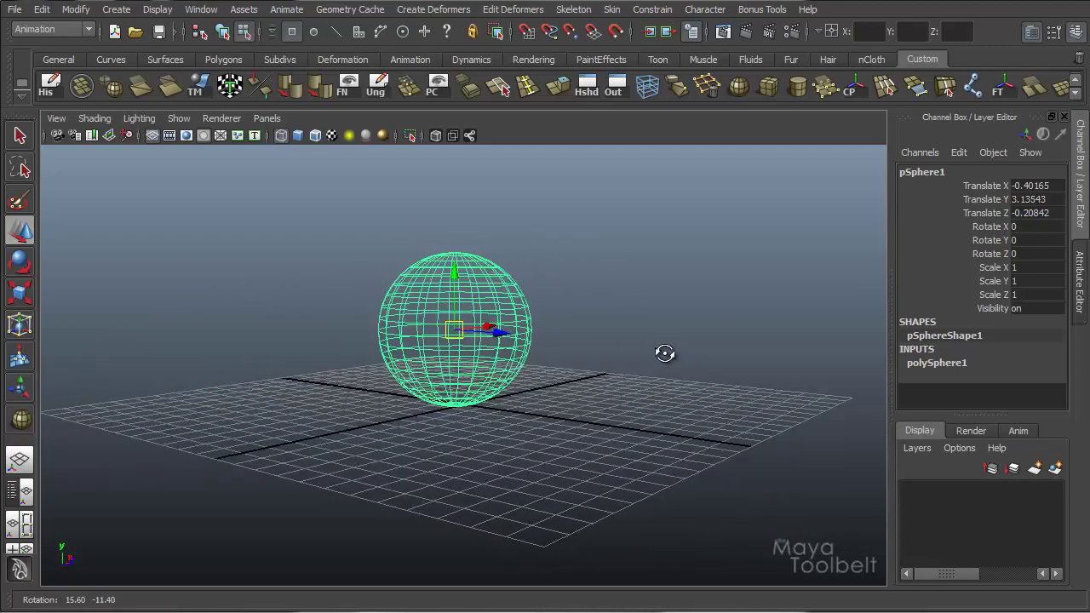
Drag pSphere1 up to Translate X -0.26399, Y 5.53609, Z -0.8707
{"action": "left_click_drag", "start_coordinate": [456, 332], "coordinate": [559, 327]}
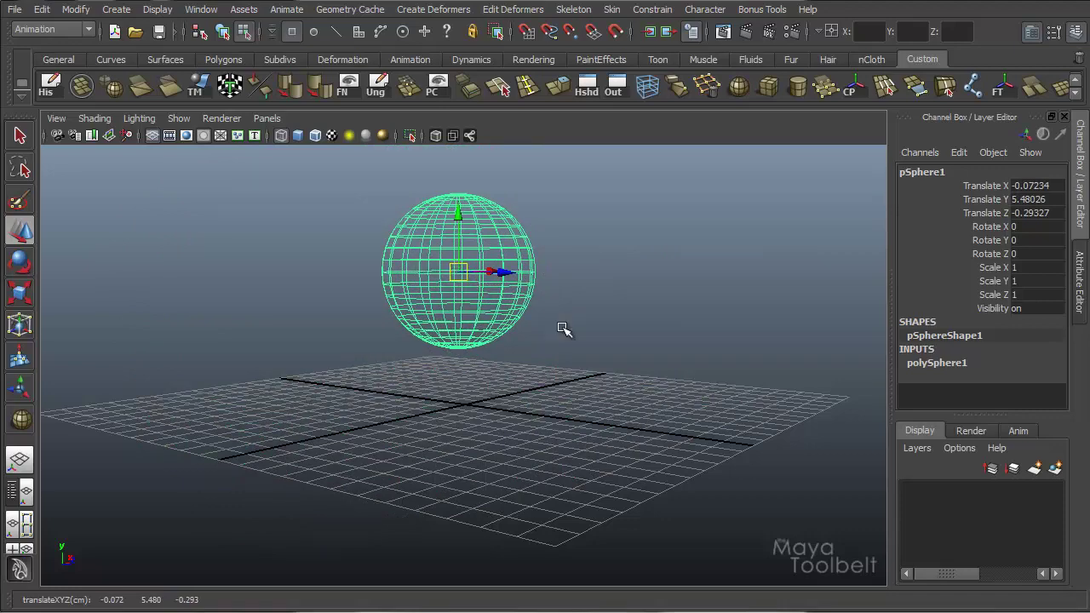
{"action": "left_click_drag", "start_coordinate": [554, 308], "coordinate": [486, 306], "text": "alt"}
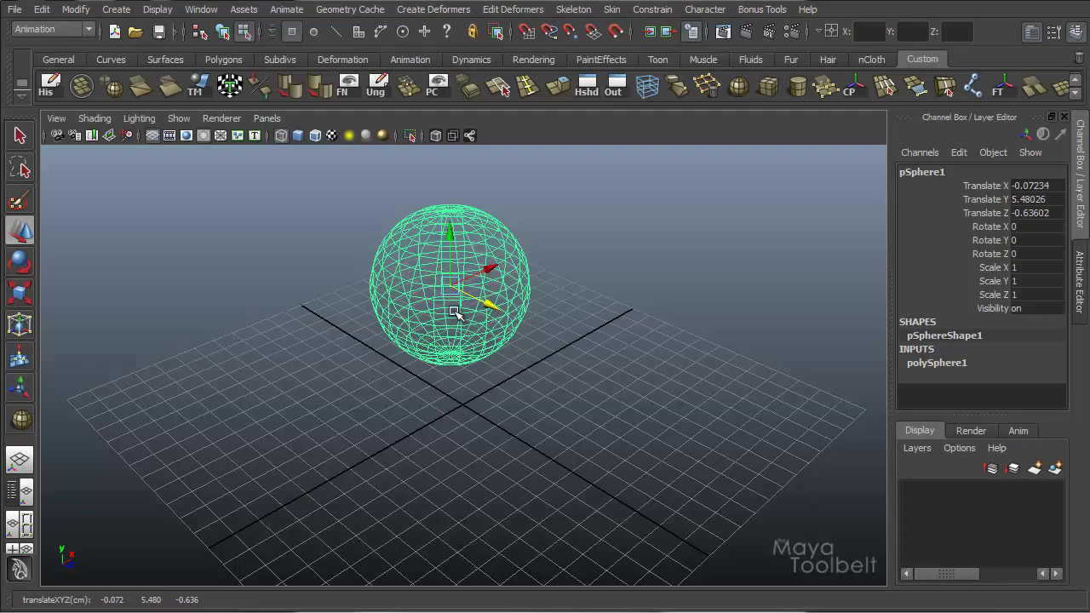
{"action": "left_click_drag", "start_coordinate": [451, 283], "coordinate": [466, 259]}
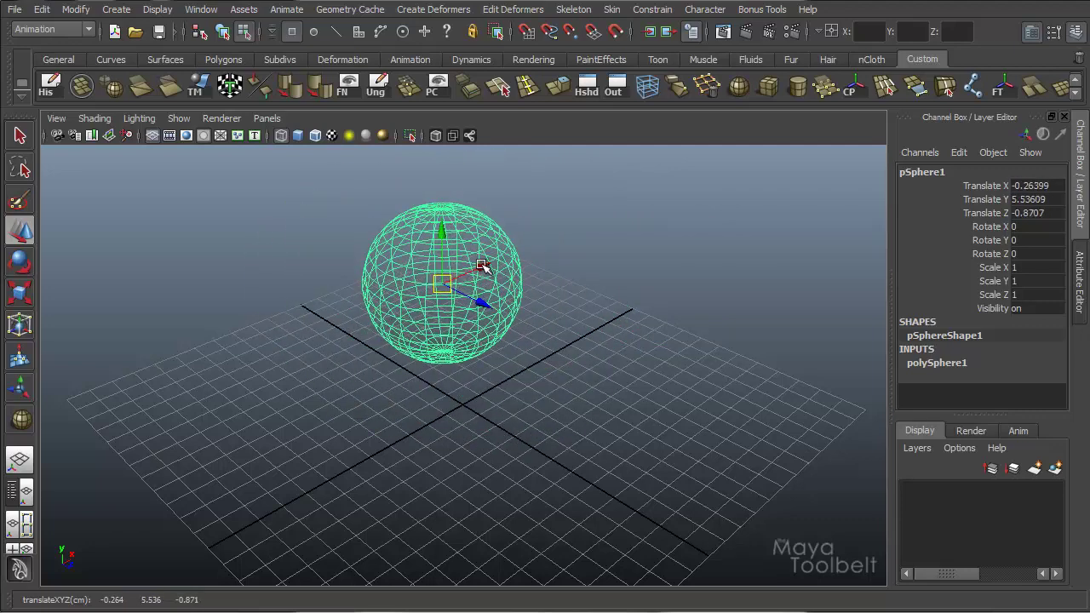
Drag pSphere1 around the scene, leaving it at X -0.98755, Y 5.06908, Z 0.60785
{"action": "left_click_drag", "start_coordinate": [487, 269], "coordinate": [487, 267]}
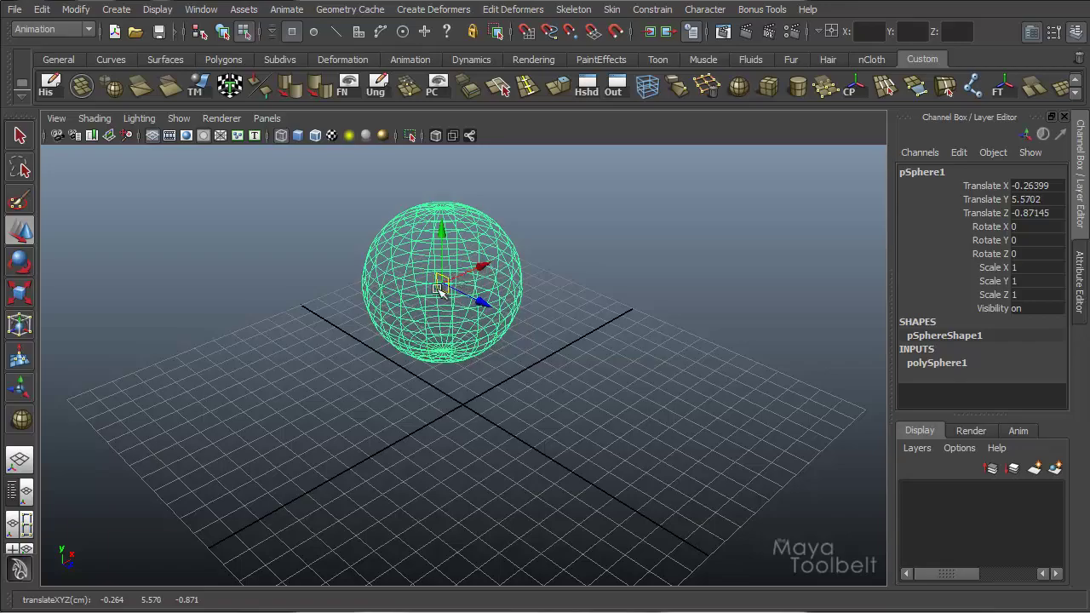
{"action": "mouse_move", "coordinate": [400, 418]}
{"action": "left_mouse_down", "text": "alt"}
{"action": "mouse_move", "coordinate": [282, 389]}
{"action": "mouse_move", "coordinate": [519, 418]}
{"action": "mouse_move", "coordinate": [694, 397]}
{"action": "mouse_move", "coordinate": [525, 455]}
{"action": "mouse_move", "coordinate": [438, 470]}
{"action": "mouse_move", "coordinate": [330, 441]}
{"action": "mouse_move", "coordinate": [281, 414]}
{"action": "mouse_move", "coordinate": [336, 382]}
{"action": "mouse_move", "coordinate": [474, 419]}
{"action": "mouse_move", "coordinate": [523, 418]}
{"action": "mouse_move", "coordinate": [409, 437]}
{"action": "left_mouse_up", "text": "alt"}
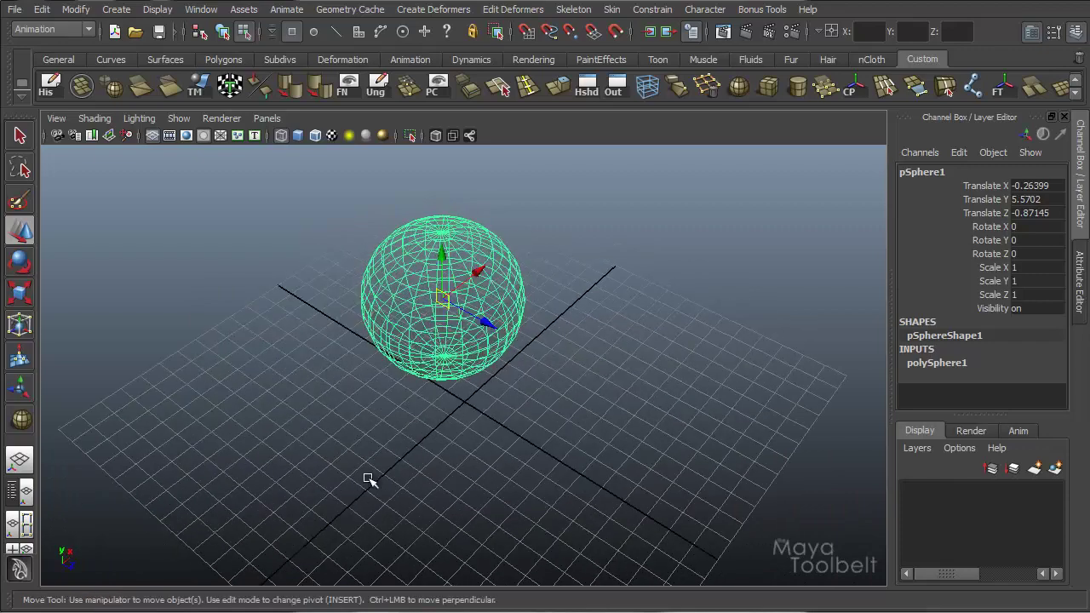
{"action": "left_click_drag", "start_coordinate": [369, 477], "coordinate": [432, 323], "text": "alt"}
{"action": "left_click_drag", "start_coordinate": [455, 281], "coordinate": [494, 284]}
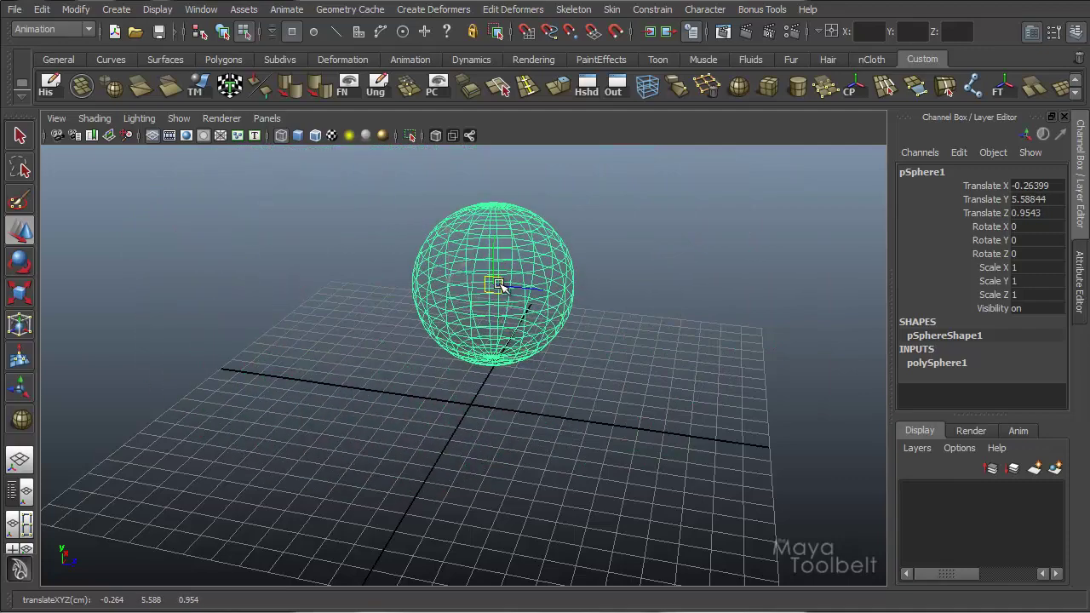
{"action": "left_click_drag", "start_coordinate": [638, 370], "coordinate": [477, 344], "text": "alt"}
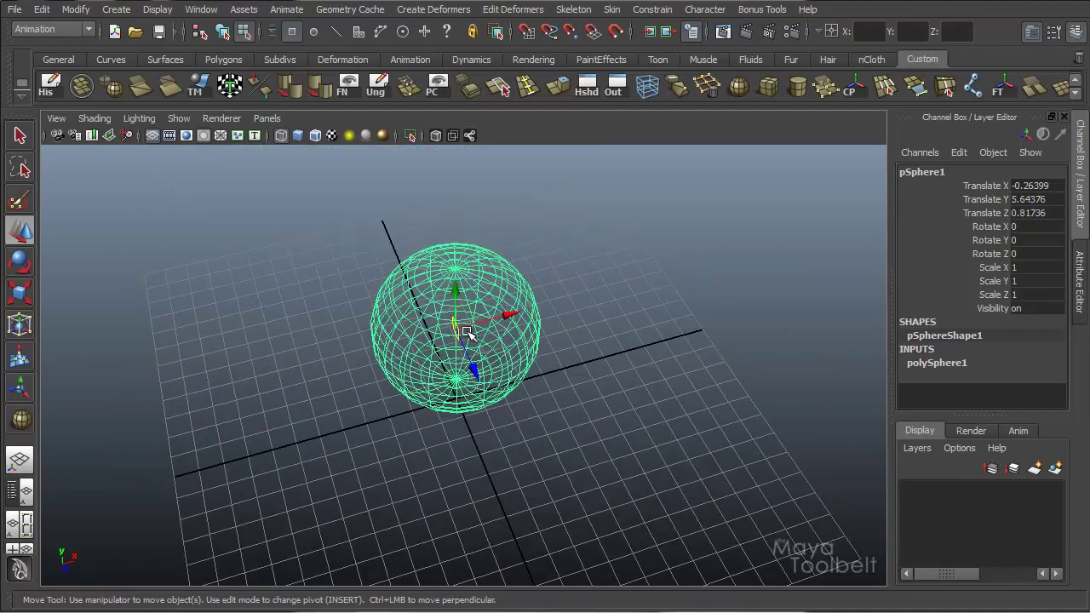
{"action": "left_click_drag", "start_coordinate": [625, 414], "coordinate": [584, 361], "text": "alt"}
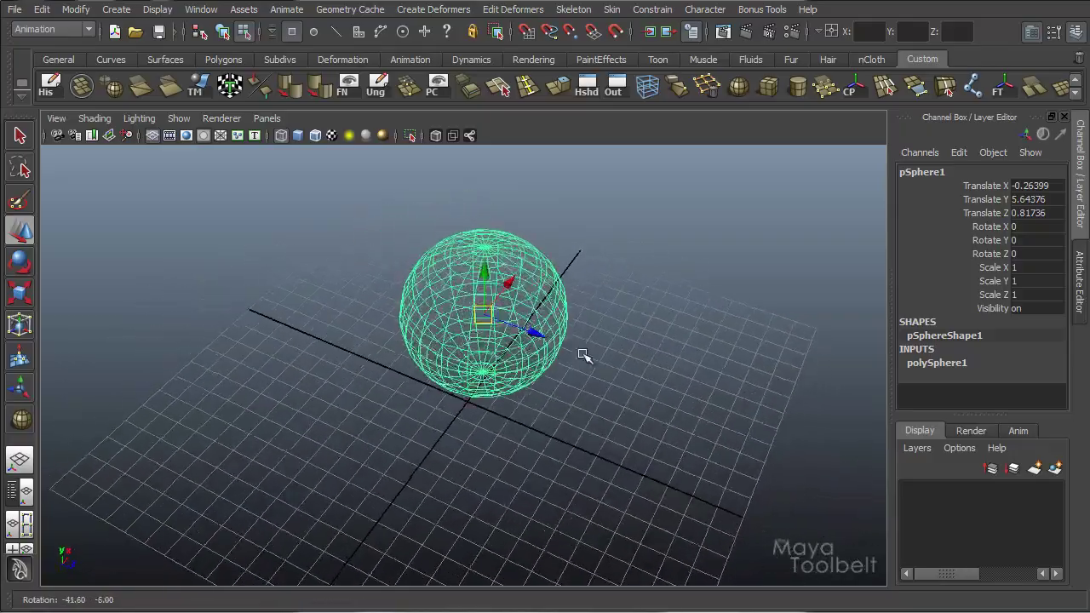
{"action": "left_click_drag", "start_coordinate": [511, 317], "coordinate": [256, 358]}
{"action": "left_click_drag", "start_coordinate": [255, 357], "coordinate": [455, 309], "text": "alt"}
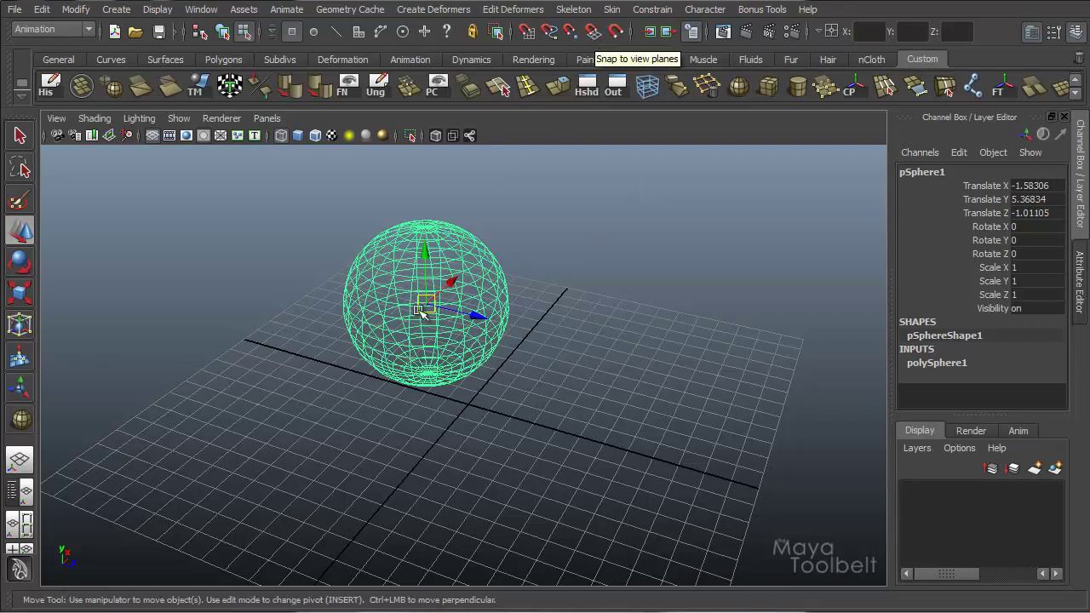
{"action": "left_click_drag", "start_coordinate": [430, 302], "coordinate": [476, 312]}
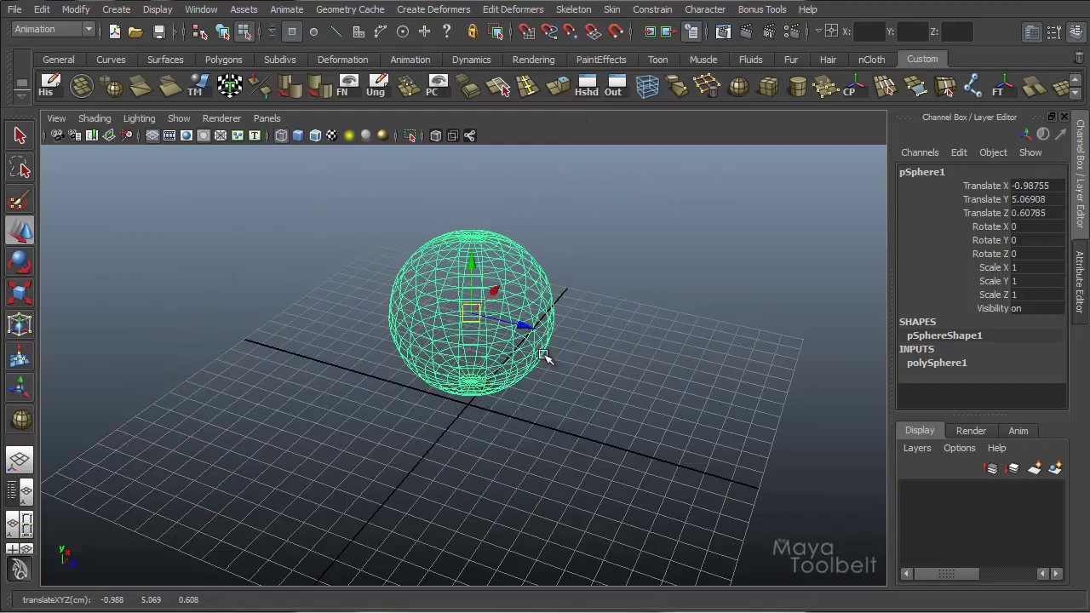
Rotate pSphere1 to X 40.89339, Y 20.70481, Z -22.20765 and restore shaded display
{"action": "left_click_drag", "start_coordinate": [604, 414], "coordinate": [545, 319], "text": "alt"}
{"action": "key", "text": "e"}
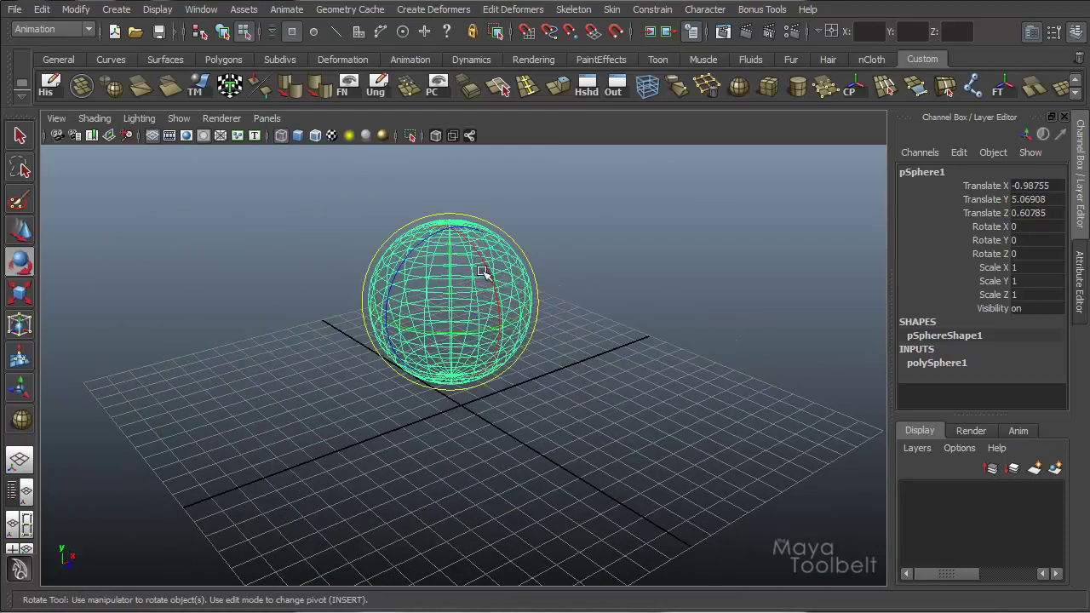
{"action": "mouse_move", "coordinate": [486, 273]}
{"action": "left_mouse_down"}
{"action": "mouse_move", "coordinate": [508, 319]}
{"action": "mouse_move", "coordinate": [511, 309]}
{"action": "mouse_move", "coordinate": [471, 283]}
{"action": "left_mouse_up"}
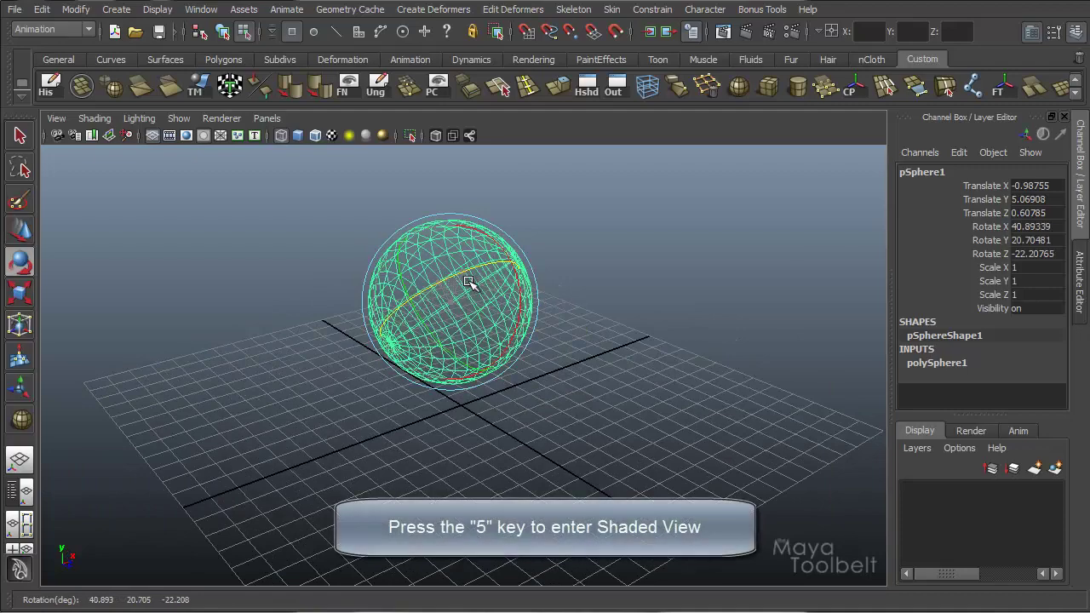
{"action": "key", "text": "5"}
{"action": "left_click_drag", "start_coordinate": [586, 460], "coordinate": [585, 437], "text": "alt"}
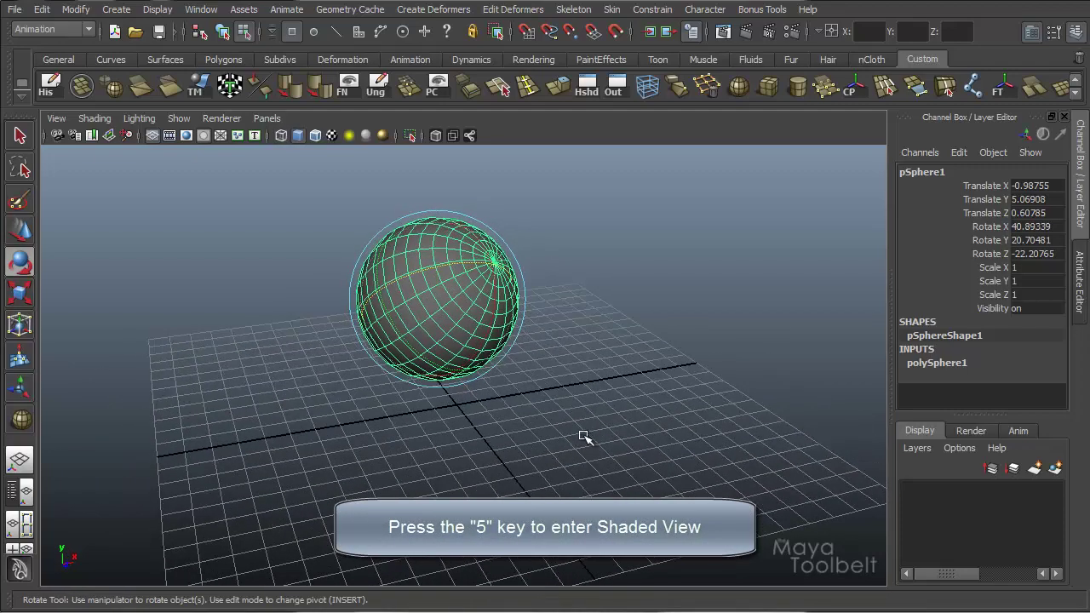
Move the sphere up to Translate Y 6.26634
{"action": "key", "text": "w"}
{"action": "left_click_drag", "start_coordinate": [406, 396], "coordinate": [476, 414], "text": "alt"}
{"action": "left_click_drag", "start_coordinate": [481, 369], "coordinate": [513, 352]}
{"action": "left_click_drag", "start_coordinate": [597, 363], "coordinate": [471, 260], "text": "alt"}
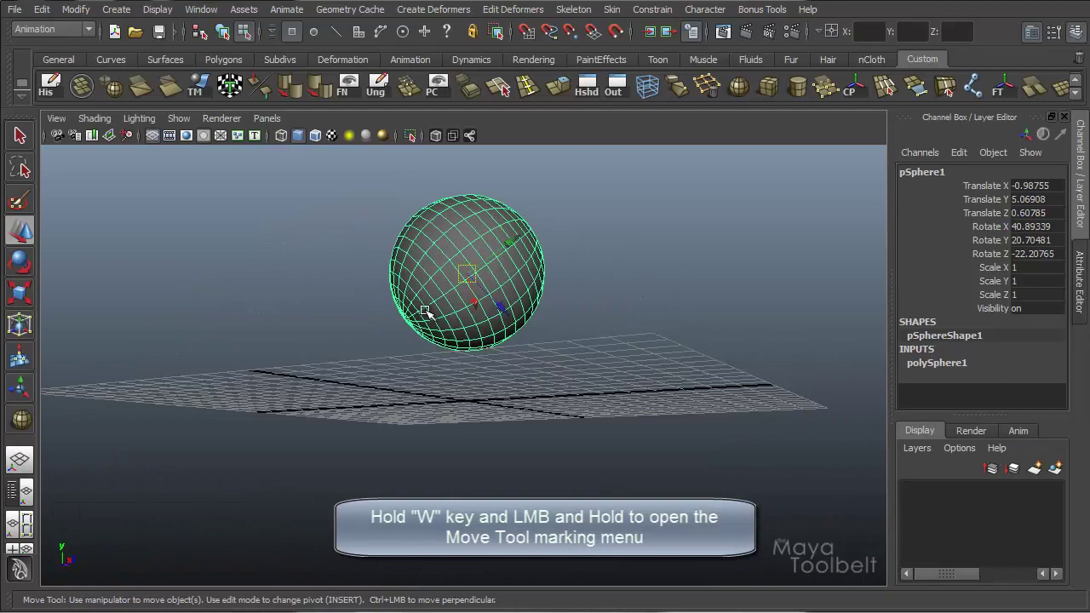
{"action": "left_click_drag", "start_coordinate": [597, 300], "coordinate": [600, 328], "text": "alt"}
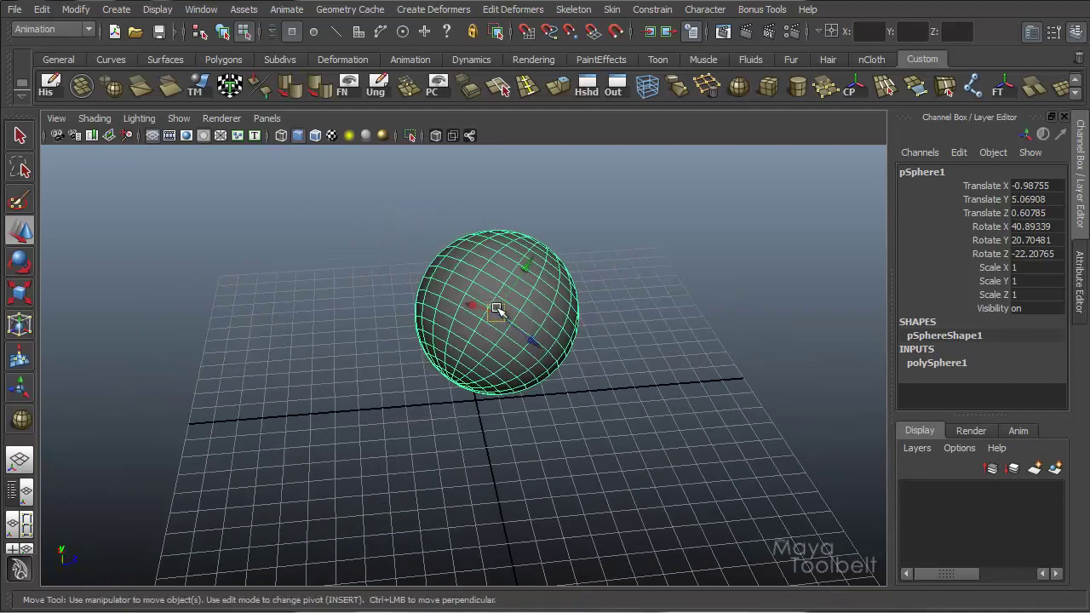
{"action": "left_click_drag", "start_coordinate": [506, 312], "coordinate": [665, 256], "text": "alt"}
{"action": "left_click_drag", "start_coordinate": [647, 354], "coordinate": [481, 268]}
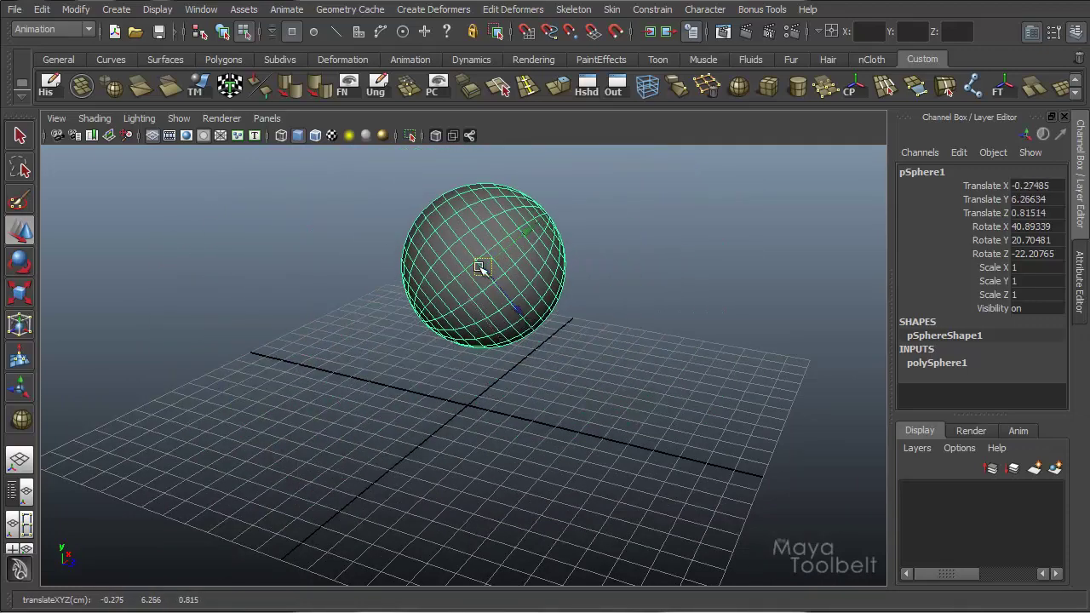
Clear the selection and reselect the sphere
{"action": "left_click_drag", "start_coordinate": [303, 333], "coordinate": [392, 337], "text": "alt"}
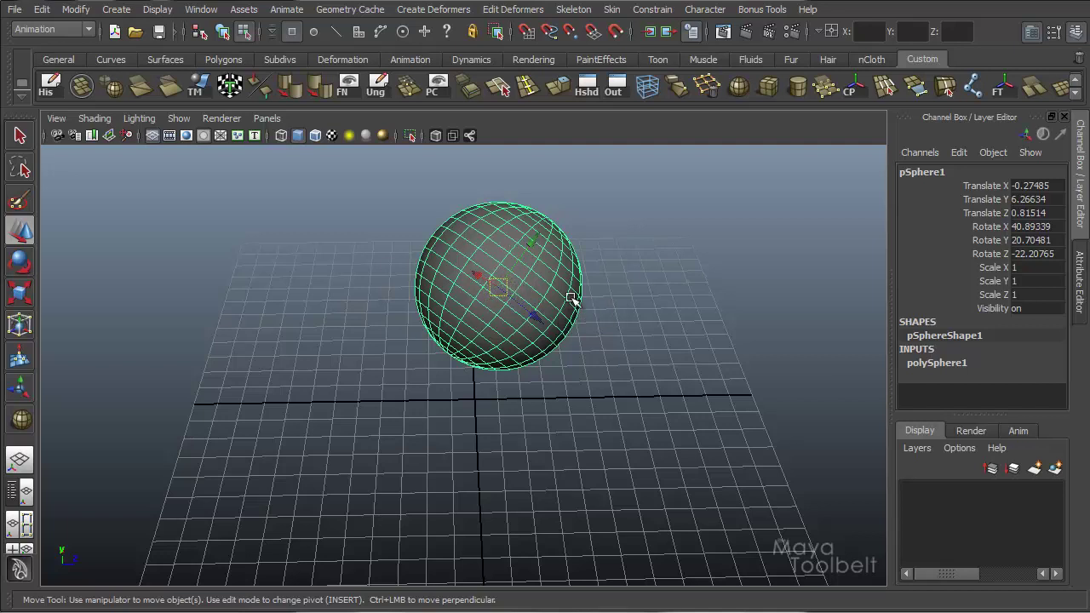
{"action": "left_click_drag", "start_coordinate": [582, 295], "coordinate": [520, 286], "text": "alt"}
{"action": "left_click", "coordinate": [632, 274]}
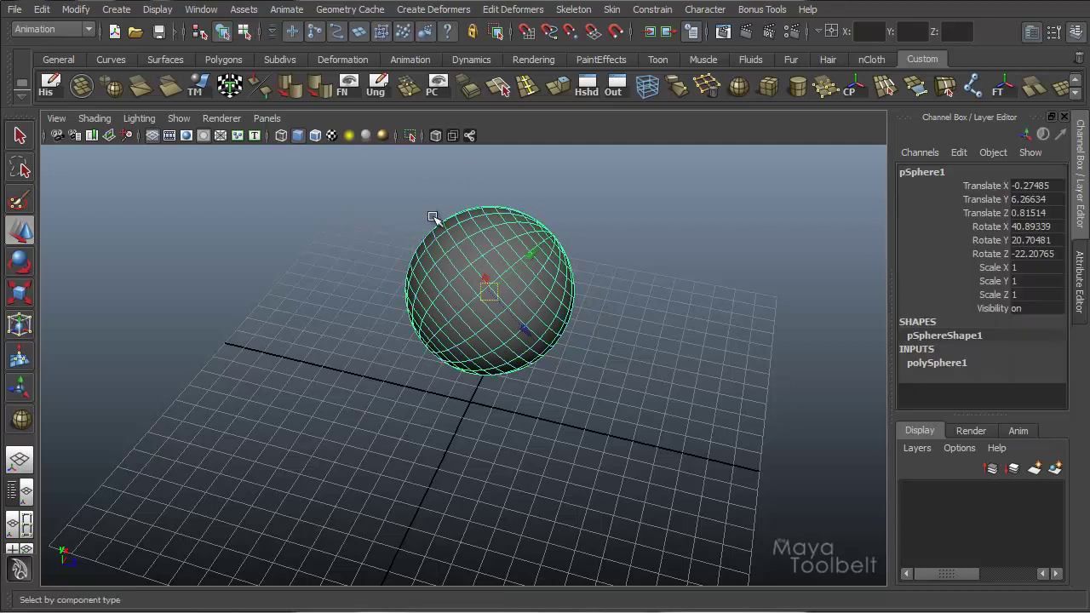
{"action": "left_click", "coordinate": [487, 282]}
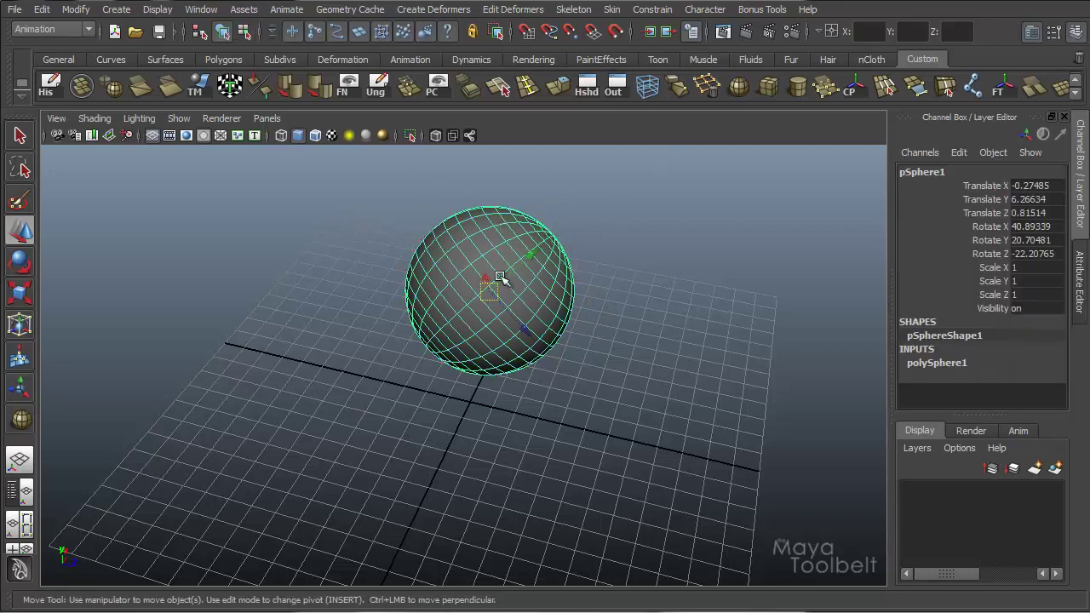
Delete pSphere1 and reframe the perspective view on the empty grid
{"action": "key", "text": "Delete"}
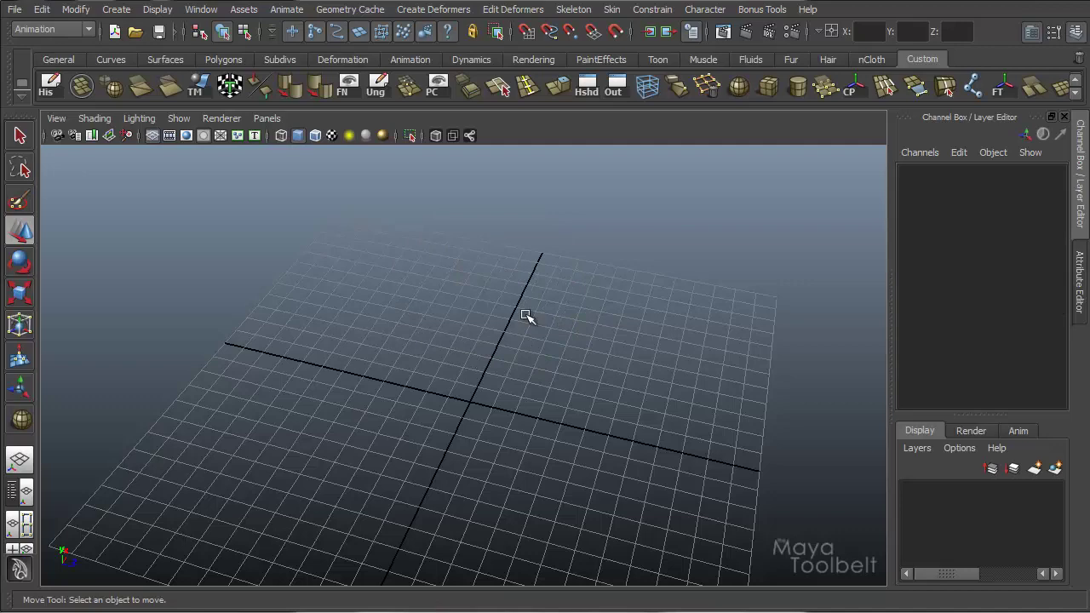
{"action": "right_click_drag", "start_coordinate": [621, 428], "coordinate": [499, 384], "text": "alt"}
{"action": "left_click_drag", "start_coordinate": [499, 384], "coordinate": [471, 311], "text": "alt"}
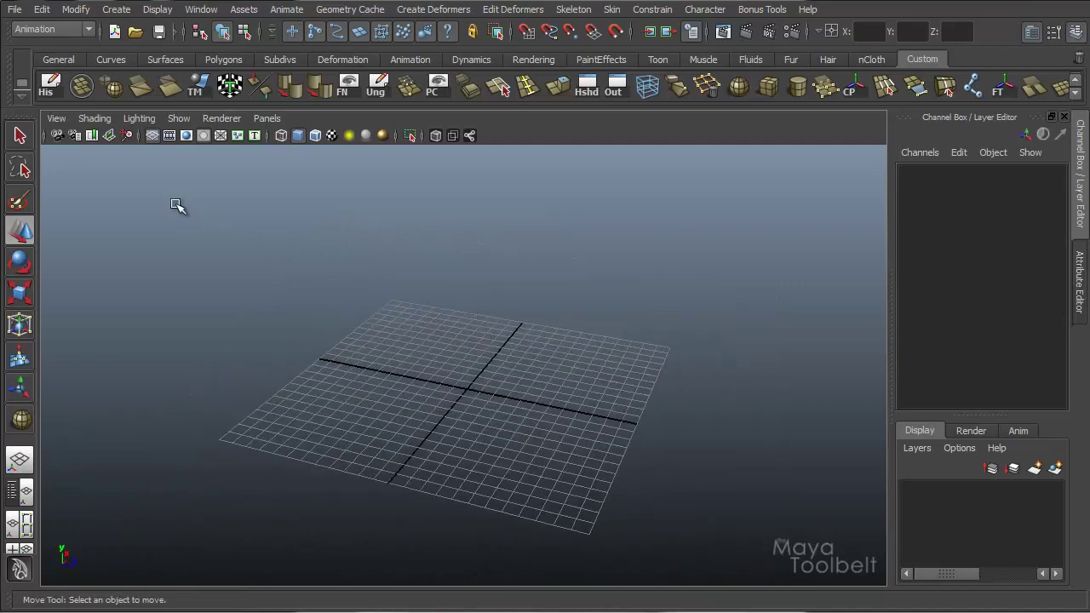
{"action": "right_click_drag", "start_coordinate": [508, 311], "coordinate": [608, 313], "text": "alt"}
{"action": "middle_click_drag", "start_coordinate": [608, 313], "coordinate": [615, 310], "text": "alt"}
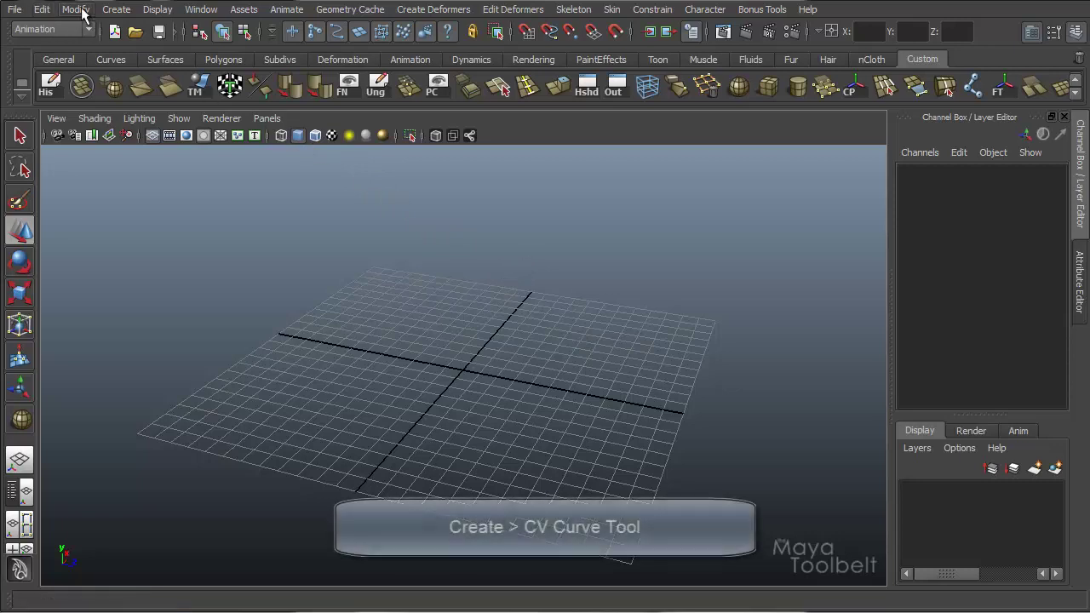
Pick the CV Curve Tool and turn on Snap to view planes
{"action": "left_click", "coordinate": [116, 10]}
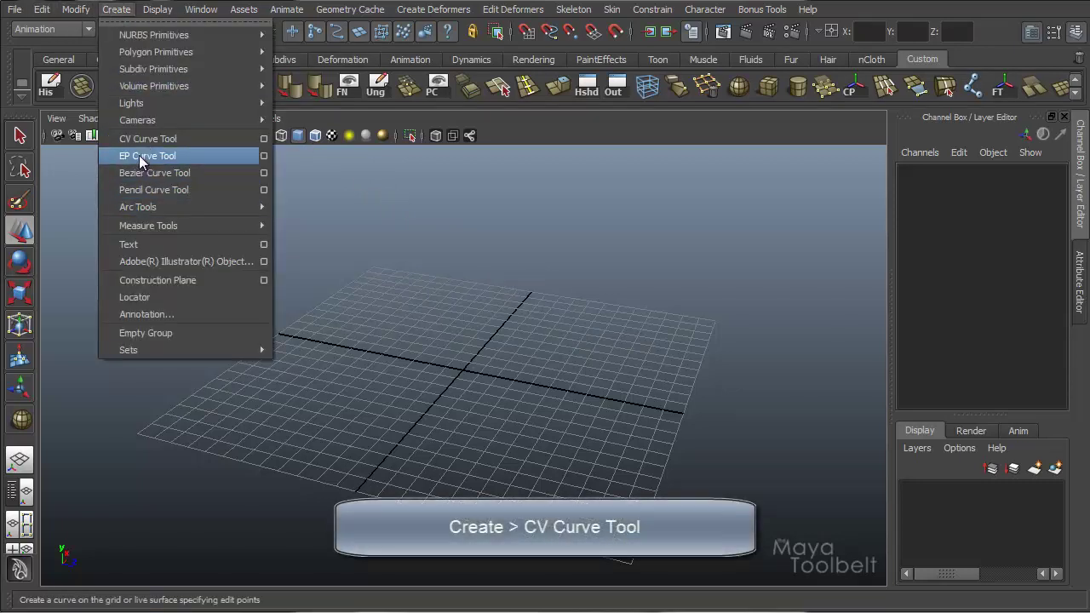
{"action": "left_click", "coordinate": [143, 139]}
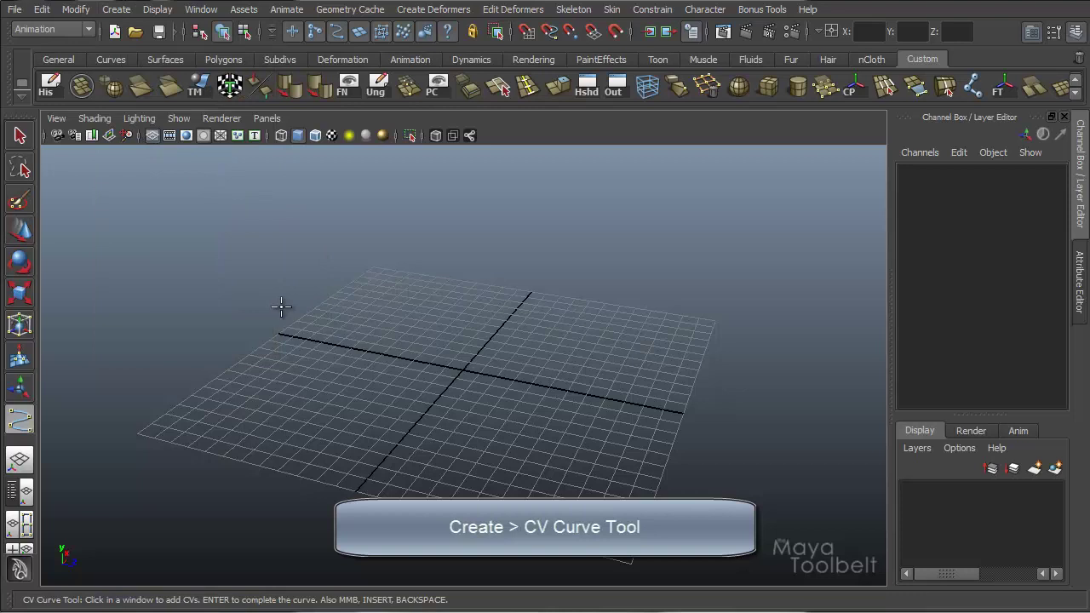
{"action": "left_click", "coordinate": [593, 29]}
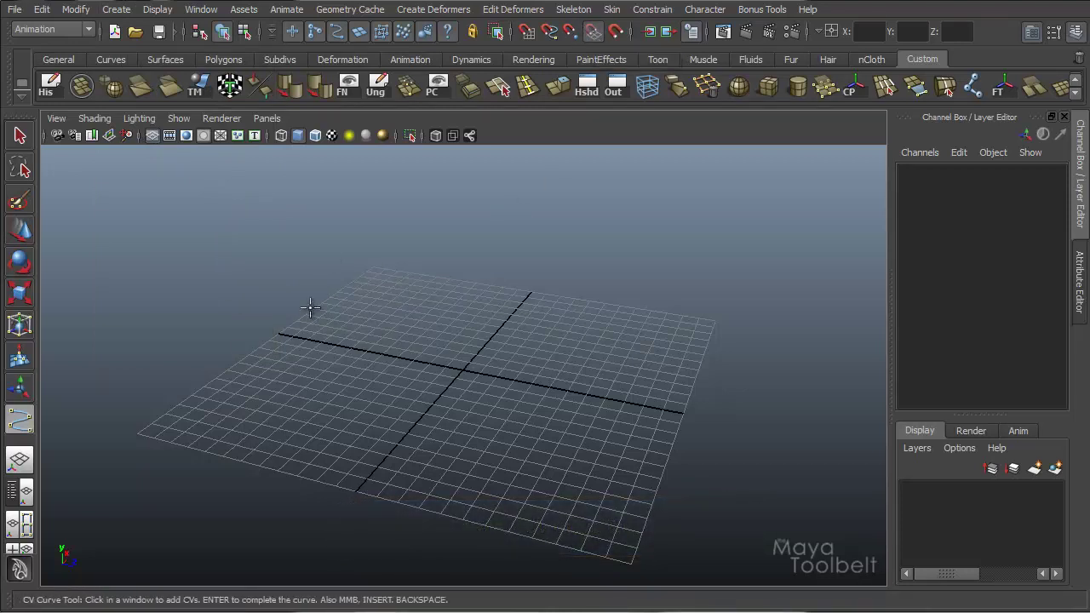
Draw an eleven-point S-shaped curve, curve1, across the grid
{"action": "left_click", "coordinate": [270, 315]}
{"action": "left_click", "coordinate": [309, 379]}
{"action": "left_click", "coordinate": [375, 440]}
{"action": "left_click", "coordinate": [456, 419]}
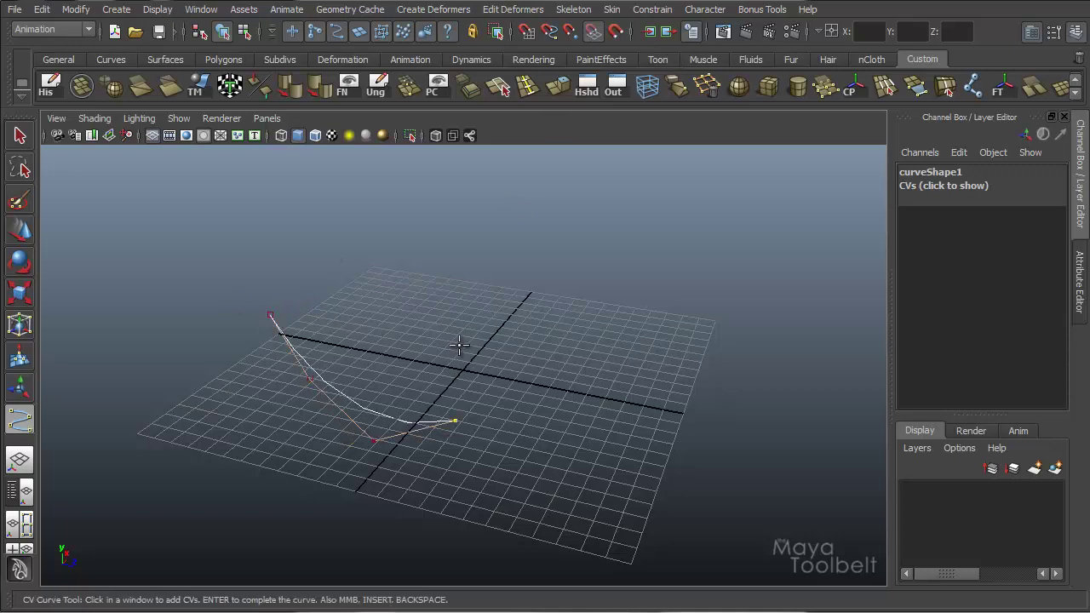
{"action": "left_click", "coordinate": [468, 311]}
{"action": "left_click", "coordinate": [506, 275]}
{"action": "left_click", "coordinate": [552, 367]}
{"action": "left_click", "coordinate": [584, 451]}
{"action": "left_click", "coordinate": [627, 449]}
{"action": "left_click", "coordinate": [658, 389]}
{"action": "left_click", "coordinate": [659, 305]}
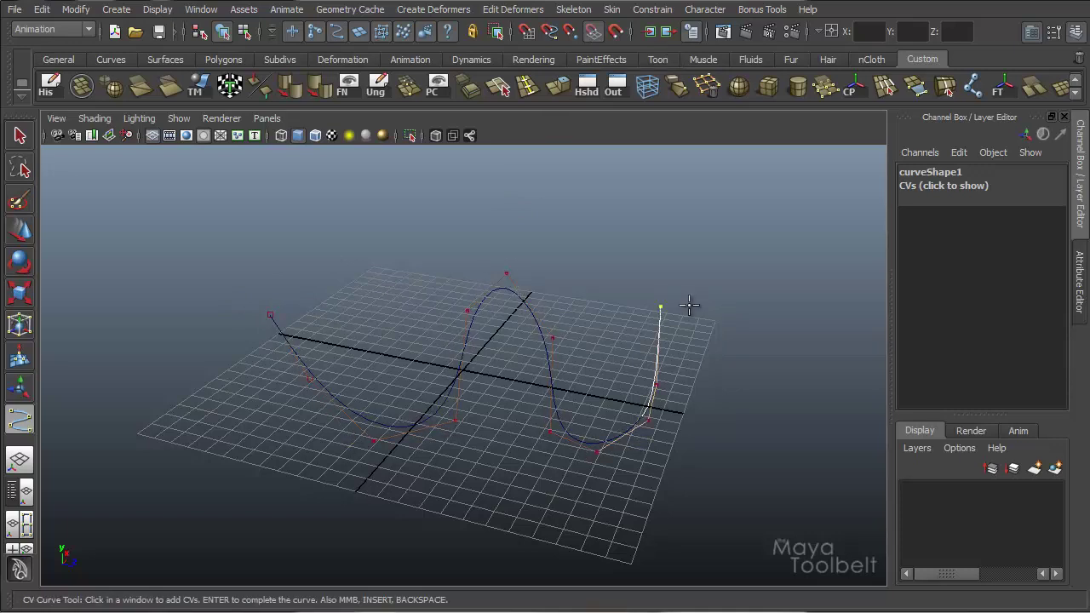
{"action": "key", "text": "Return"}
{"action": "key", "text": "w"}
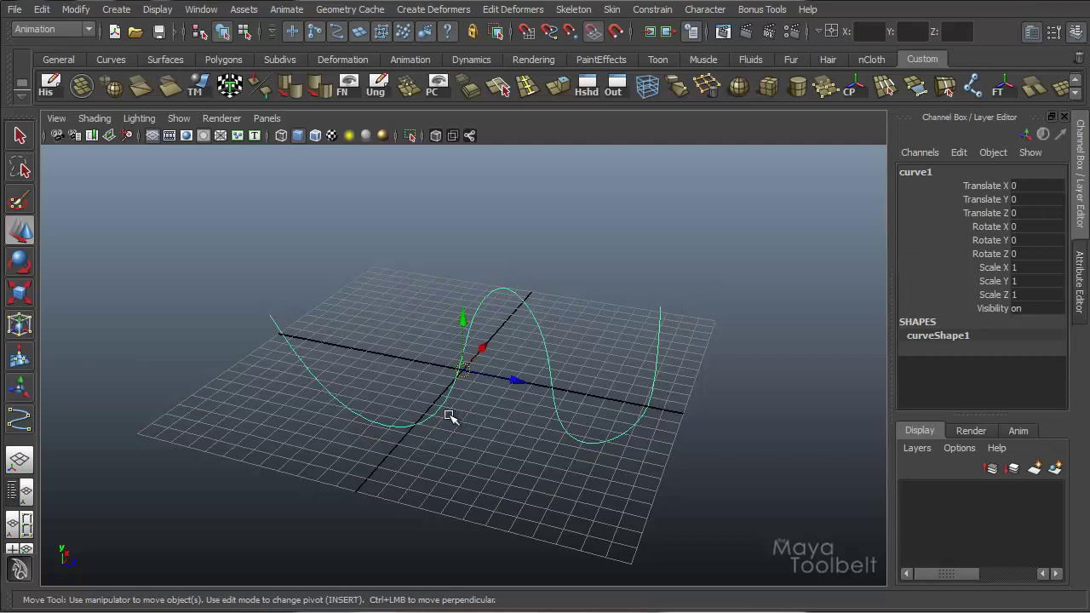
Inspect curve1 edge-on, then delete it
{"action": "left_click_drag", "start_coordinate": [591, 430], "coordinate": [401, 389], "text": "alt"}
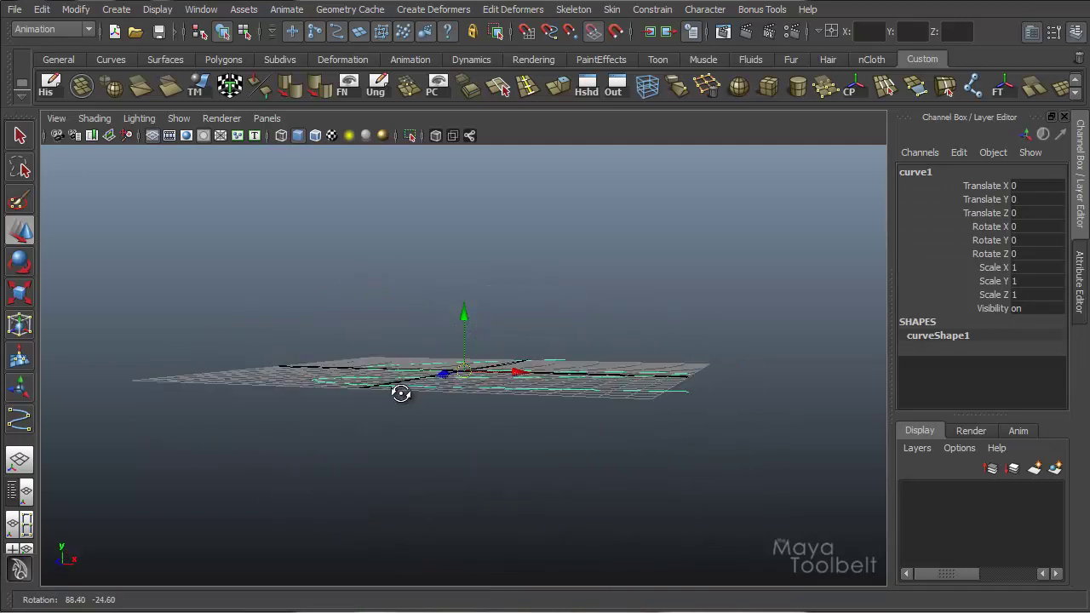
{"action": "left_click_drag", "start_coordinate": [478, 426], "coordinate": [628, 336], "text": "alt"}
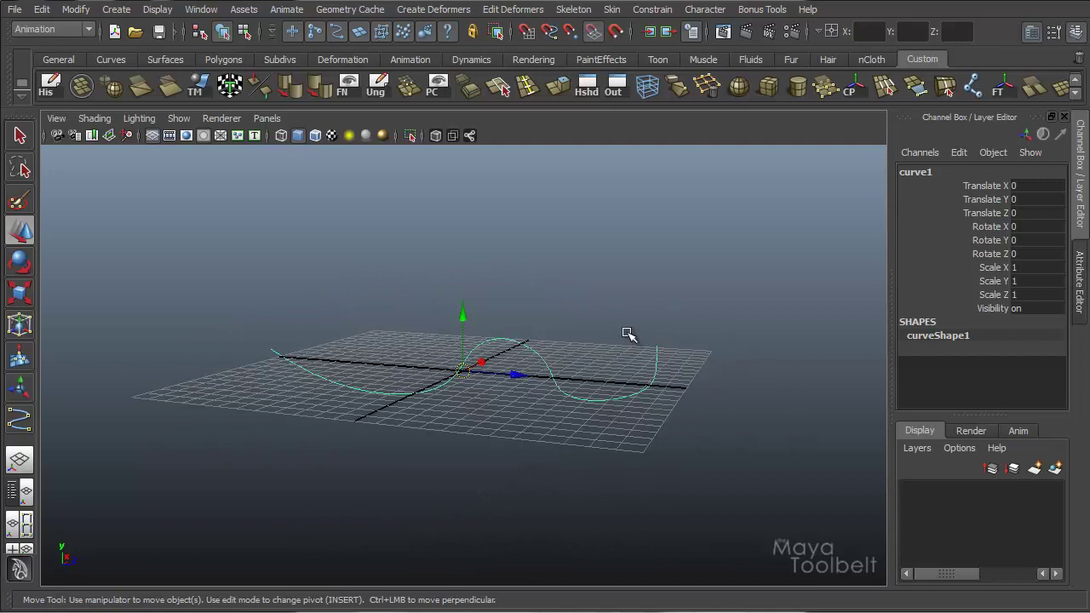
{"action": "key", "text": "Delete"}
{"action": "left_click_drag", "start_coordinate": [469, 369], "coordinate": [483, 393], "text": "alt"}
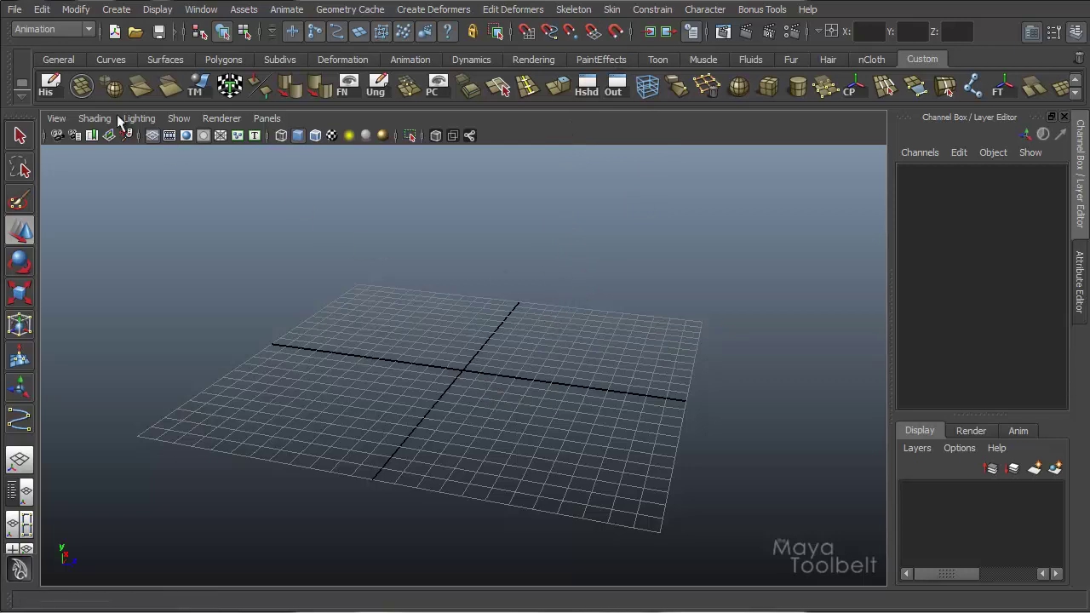
Create polygon cube pCube1 floating at X 29.03278, Y 2.57088, Z -10.29732
{"action": "left_click", "coordinate": [118, 10]}
{"action": "mouse_move", "coordinate": [166, 51]}
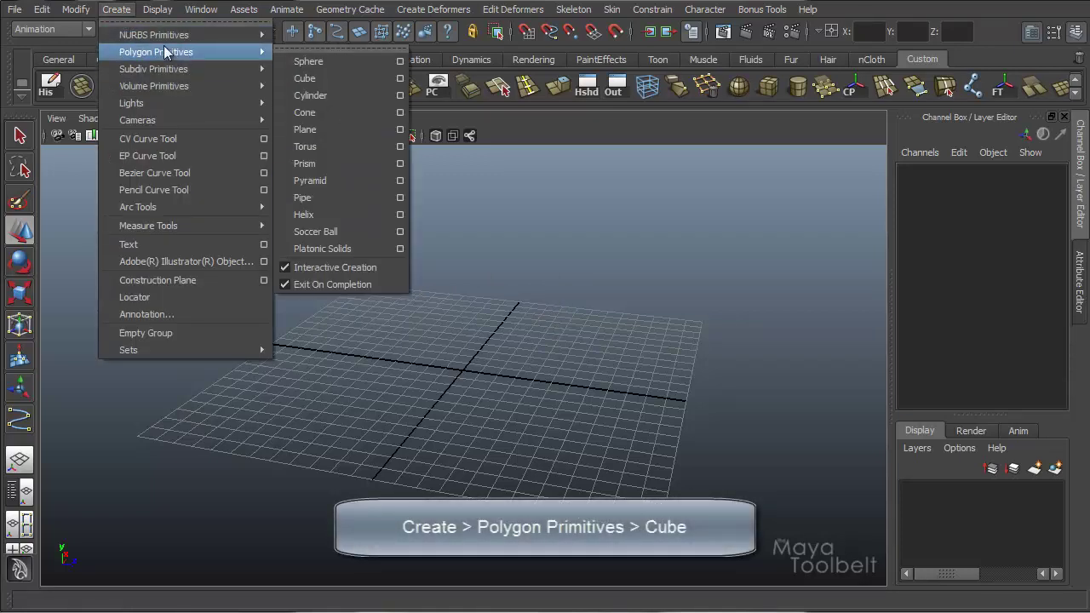
{"action": "left_click", "coordinate": [305, 79]}
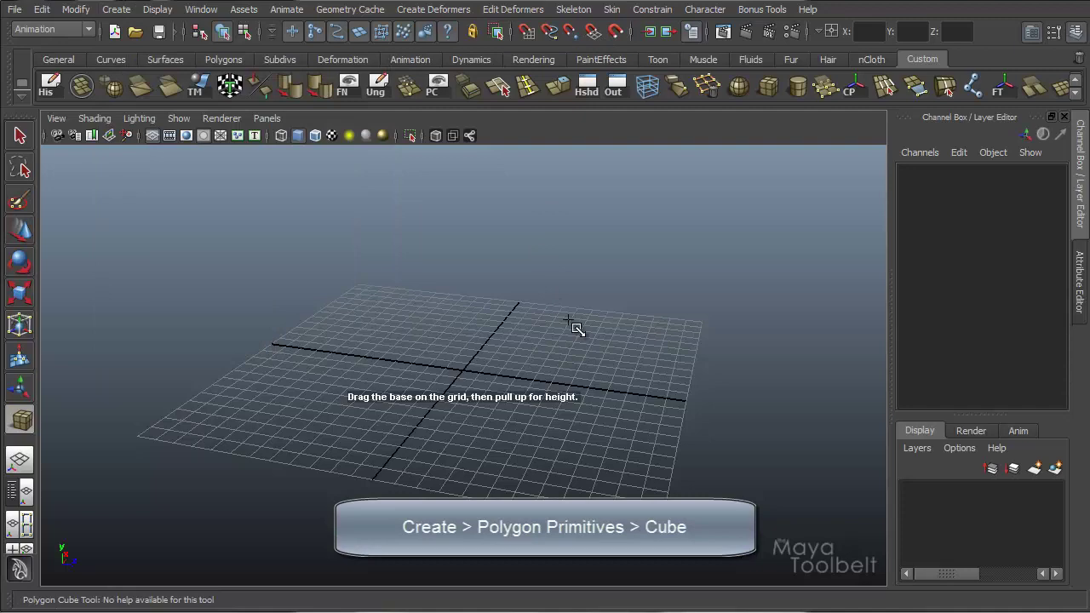
{"action": "middle_click_drag", "start_coordinate": [552, 251], "coordinate": [550, 316], "text": "alt"}
{"action": "left_click_drag", "start_coordinate": [577, 313], "coordinate": [545, 267], "text": "alt"}
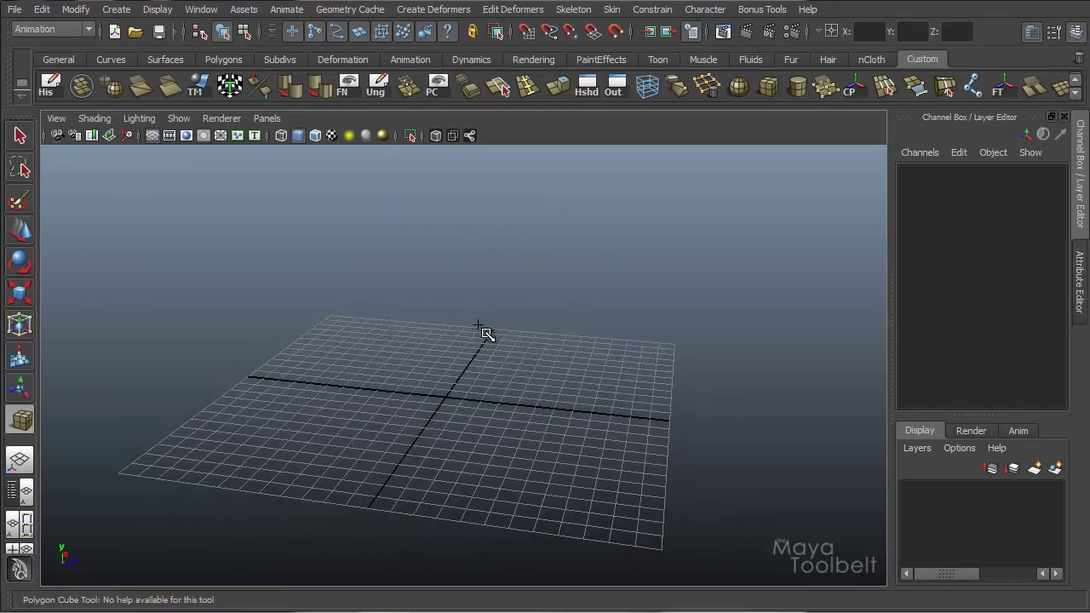
{"action": "mouse_move", "coordinate": [430, 261]}
{"action": "left_mouse_down"}
{"action": "mouse_move", "coordinate": [446, 280]}
{"action": "mouse_move", "coordinate": [412, 247]}
{"action": "mouse_move", "coordinate": [443, 274]}
{"action": "left_mouse_up"}
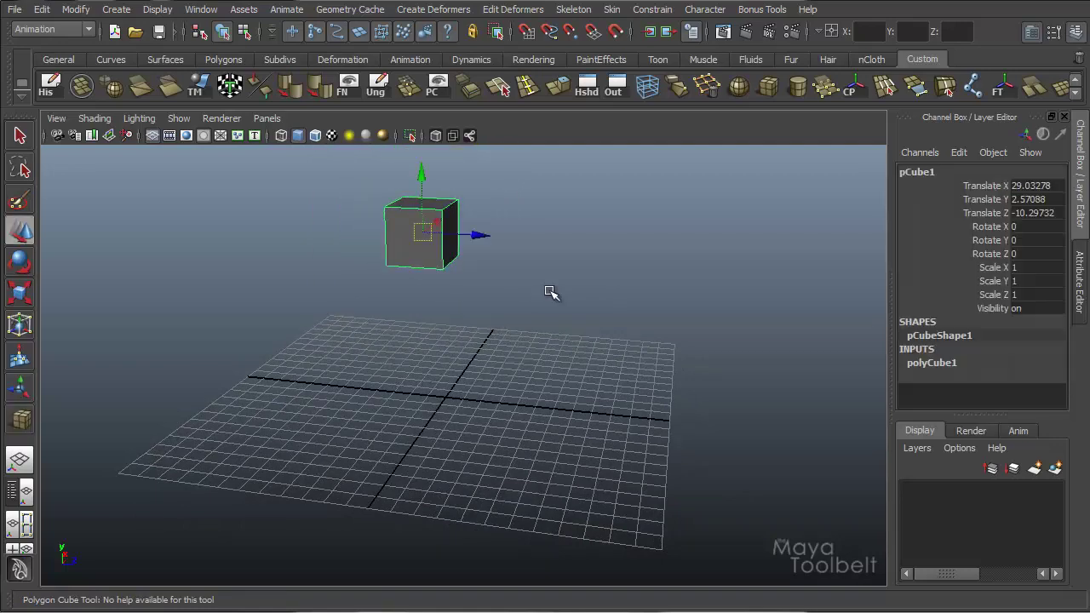
{"action": "left_click_drag", "start_coordinate": [613, 309], "coordinate": [834, 369], "text": "alt"}
{"action": "left_click_drag", "start_coordinate": [537, 366], "coordinate": [532, 335], "text": "alt"}
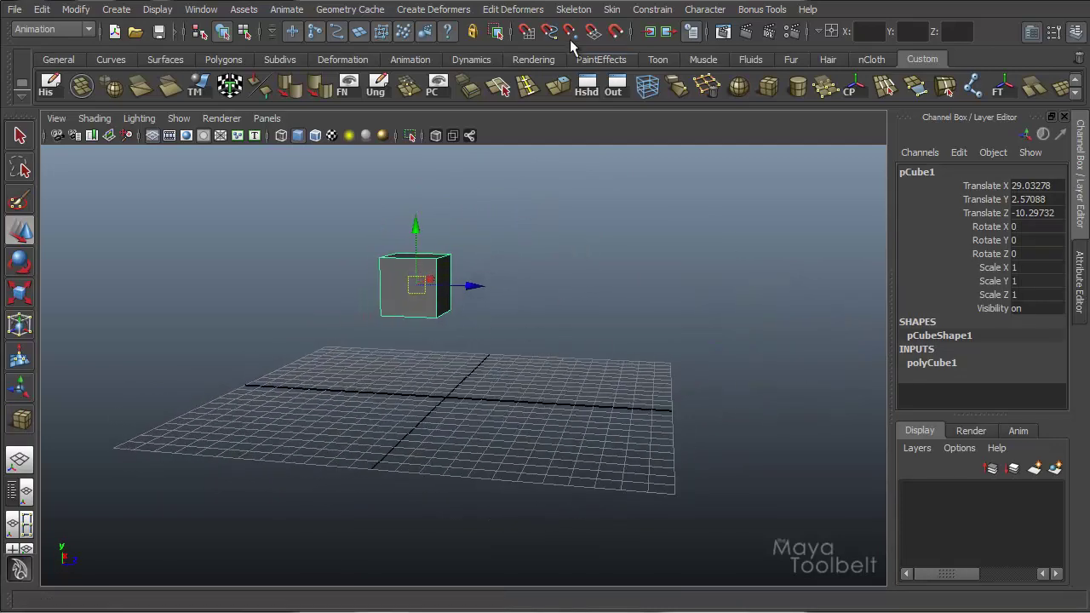
Toggle Snap to view planes and create pCube2 at X 1.4585, Y 7.14062, Z 1.24772
{"action": "left_click", "coordinate": [593, 33]}
{"action": "left_click", "coordinate": [117, 10]}
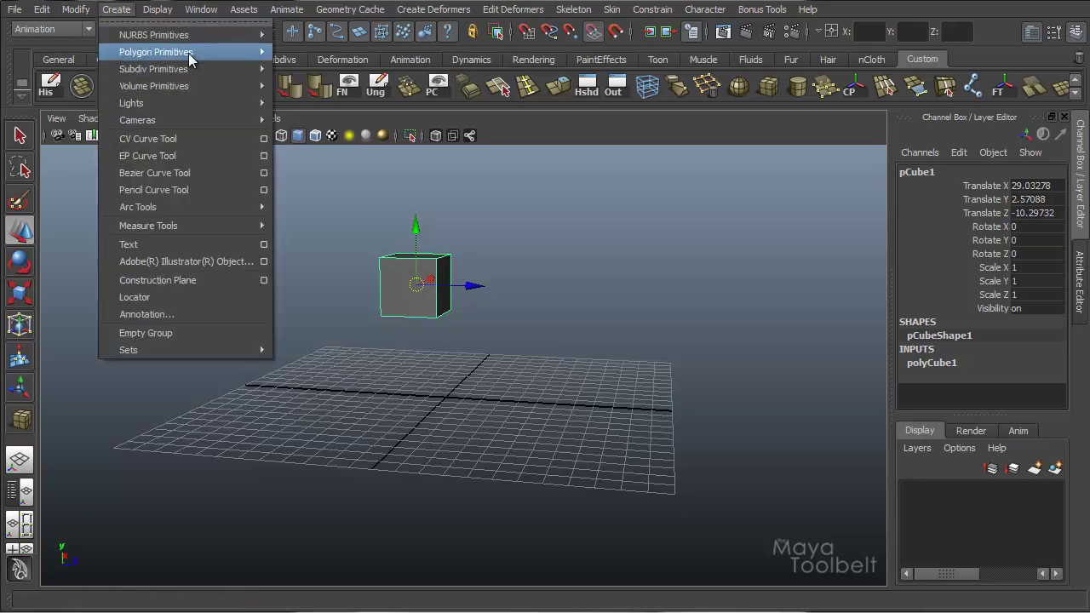
{"action": "mouse_move", "coordinate": [189, 53]}
{"action": "left_click", "coordinate": [322, 78]}
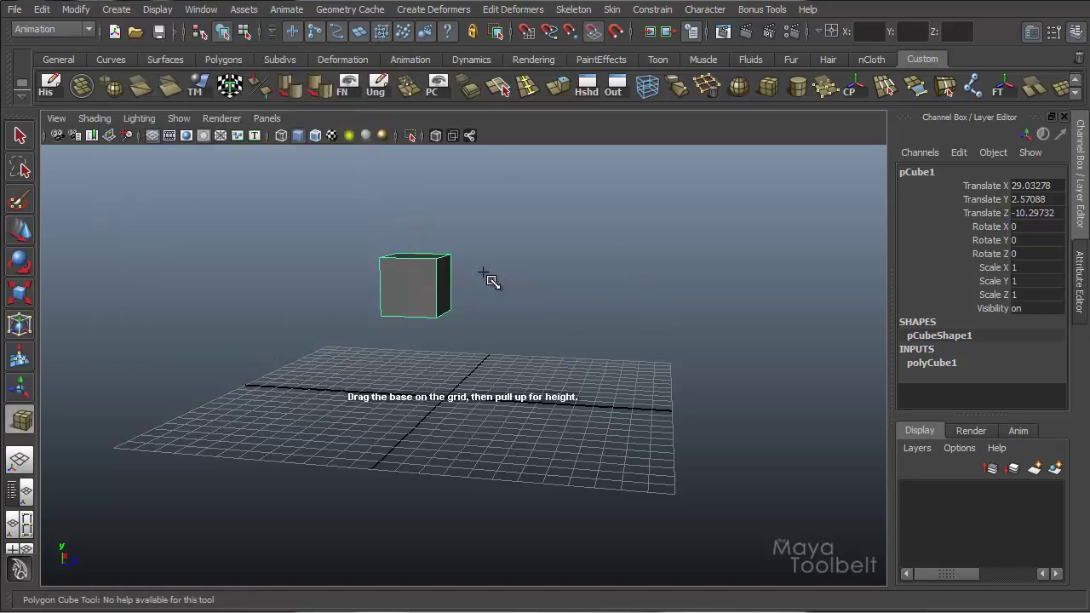
{"action": "left_click", "coordinate": [498, 317]}
{"action": "left_click_drag", "start_coordinate": [503, 324], "coordinate": [511, 326]}
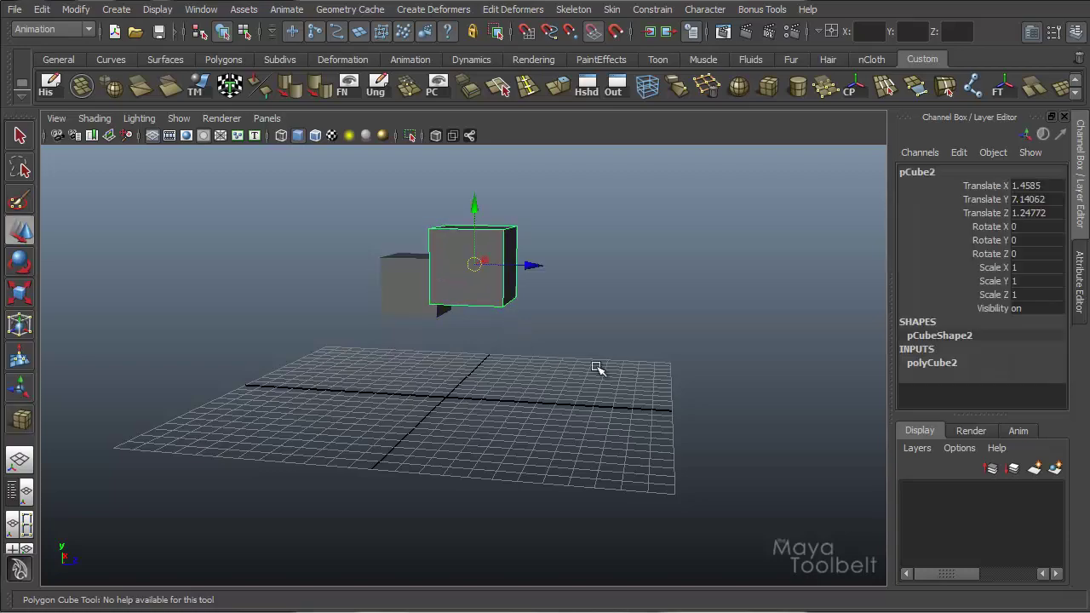
{"action": "left_click_drag", "start_coordinate": [599, 369], "coordinate": [494, 274], "text": "alt"}
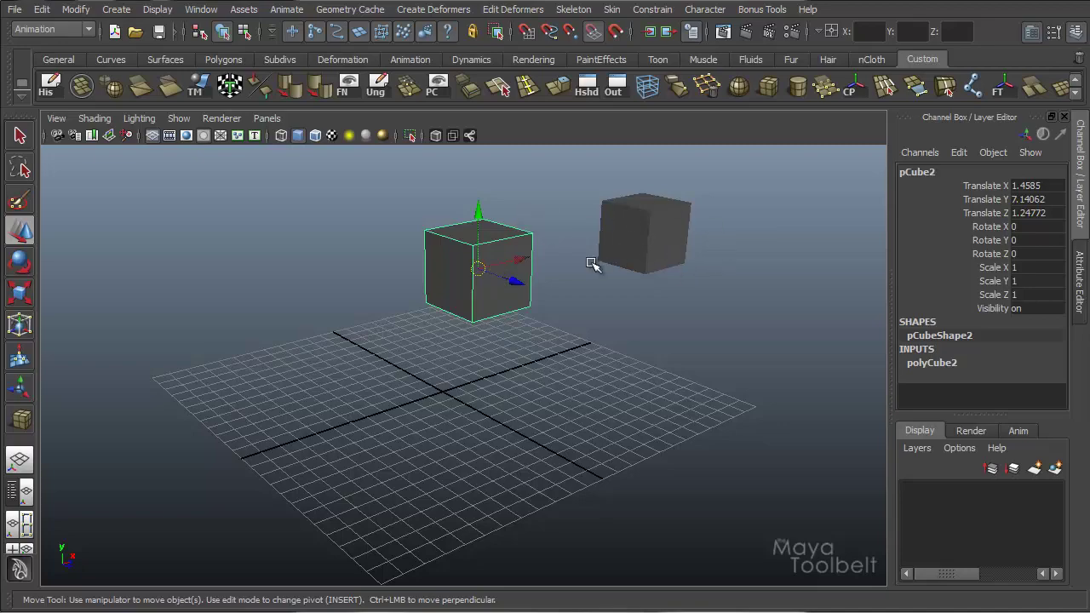
Enable Snap to view planes and drag pCube2 down onto the grid at Y 1.4336
{"action": "left_click_drag", "start_coordinate": [510, 398], "coordinate": [584, 392], "text": "alt"}
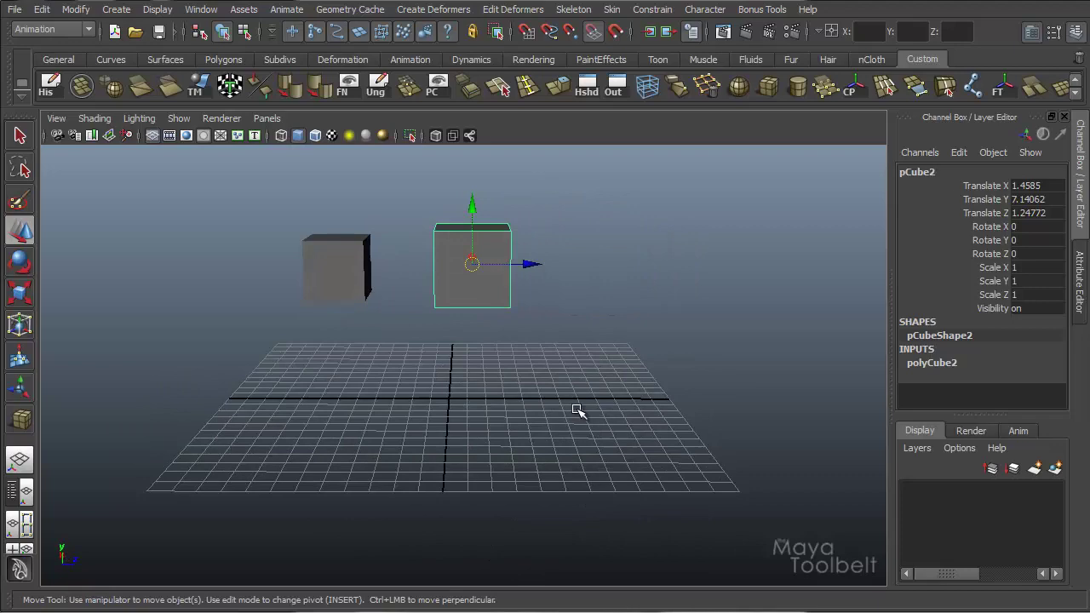
{"action": "left_click_drag", "start_coordinate": [565, 424], "coordinate": [494, 299], "text": "alt"}
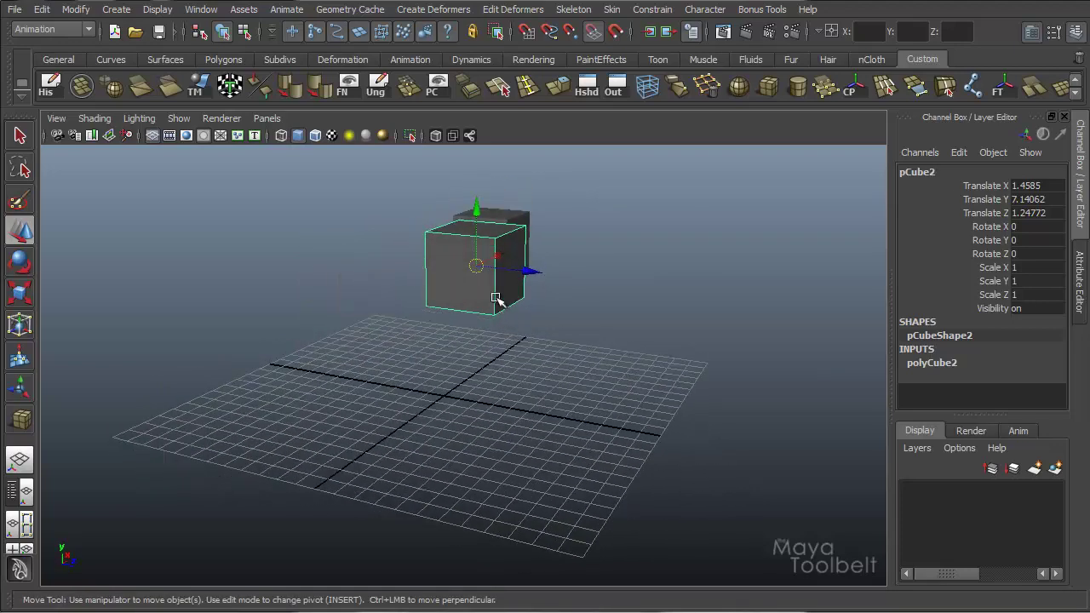
{"action": "left_click", "coordinate": [594, 31]}
{"action": "left_click_drag", "start_coordinate": [475, 268], "coordinate": [224, 380]}
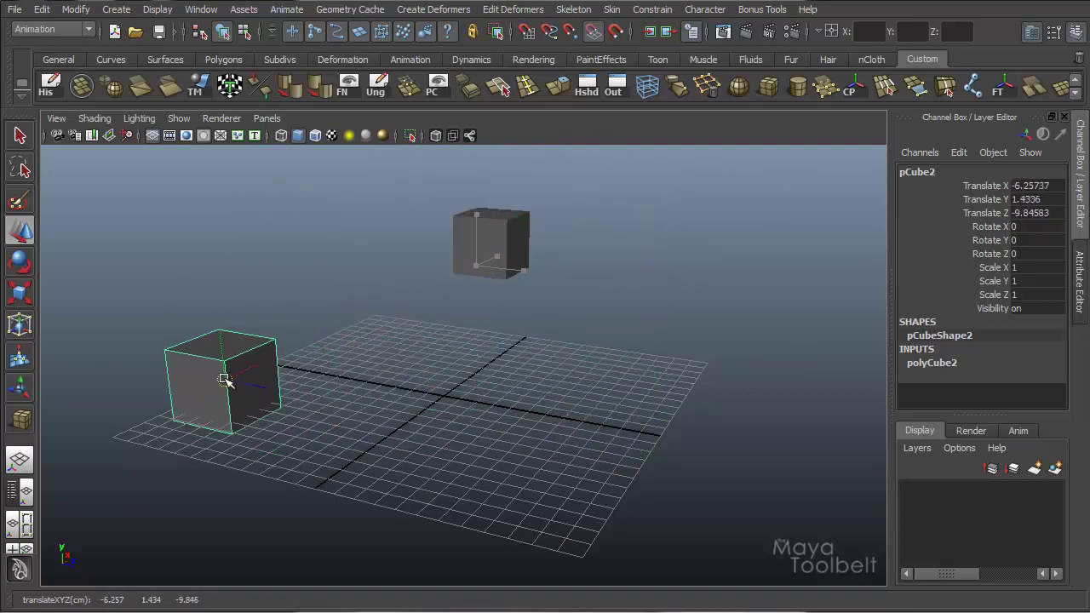
Duplicate pCube2 and move pCube3 to X 6.27304, Y 8.42439, Z 10.00029
{"action": "key", "text": "ctrl+d"}
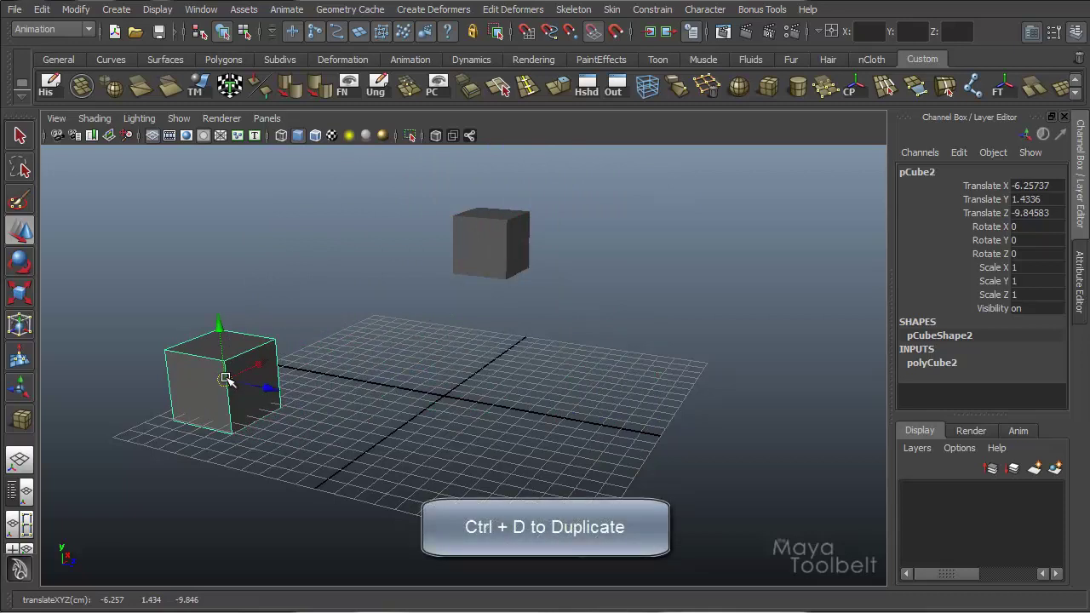
{"action": "left_click_drag", "start_coordinate": [215, 382], "coordinate": [695, 218]}
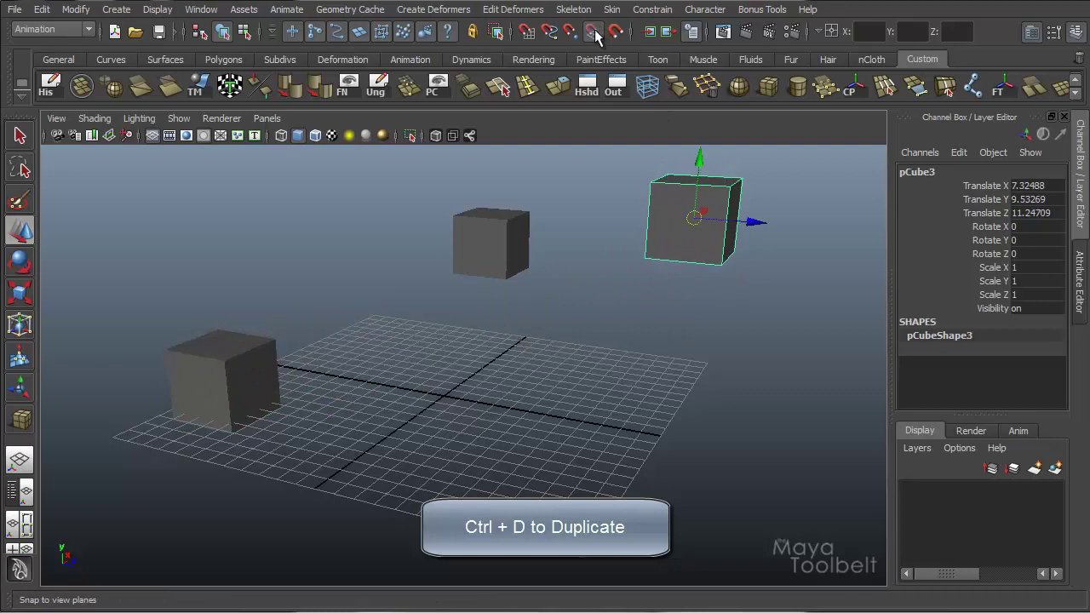
{"action": "left_click_drag", "start_coordinate": [694, 218], "coordinate": [226, 378]}
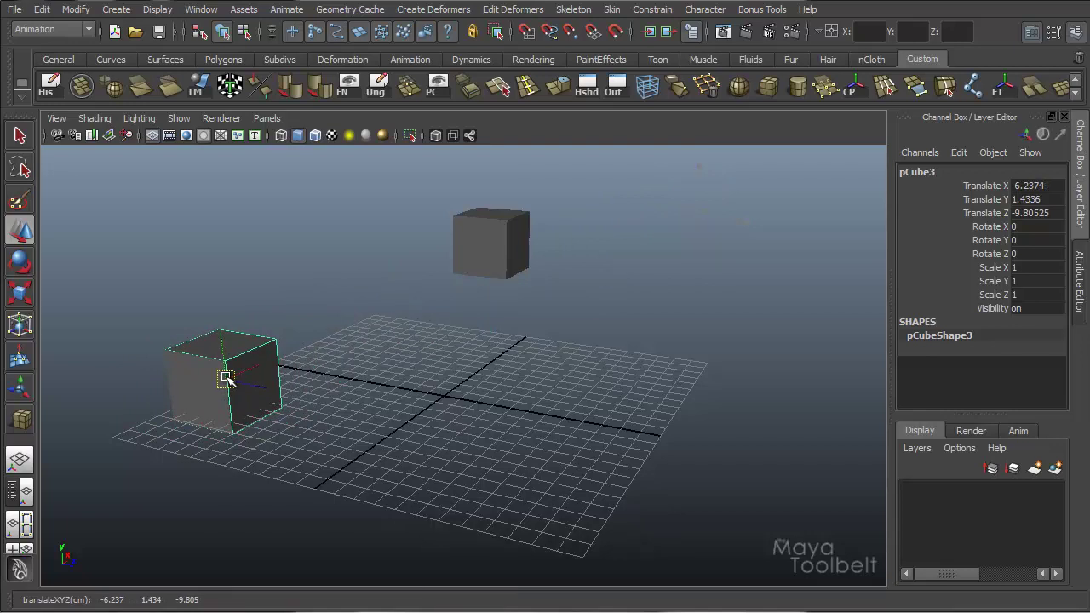
{"action": "left_click_drag", "start_coordinate": [227, 377], "coordinate": [663, 239]}
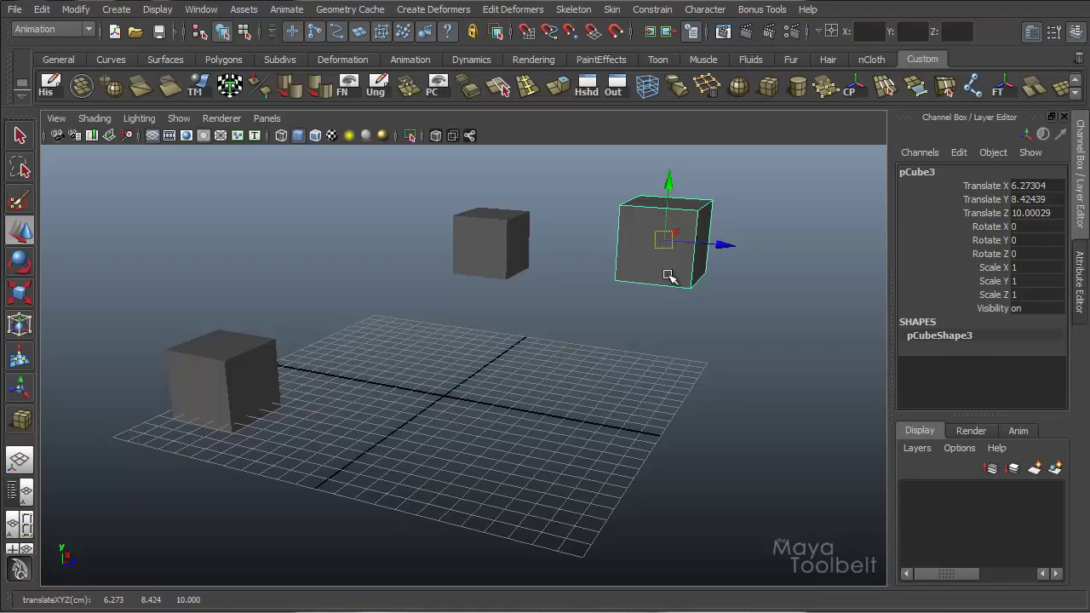
{"action": "mouse_move", "coordinate": [650, 358]}
{"action": "left_mouse_down", "text": "alt"}
{"action": "mouse_move", "coordinate": [485, 371]}
{"action": "mouse_move", "coordinate": [664, 345]}
{"action": "left_mouse_up", "text": "alt"}
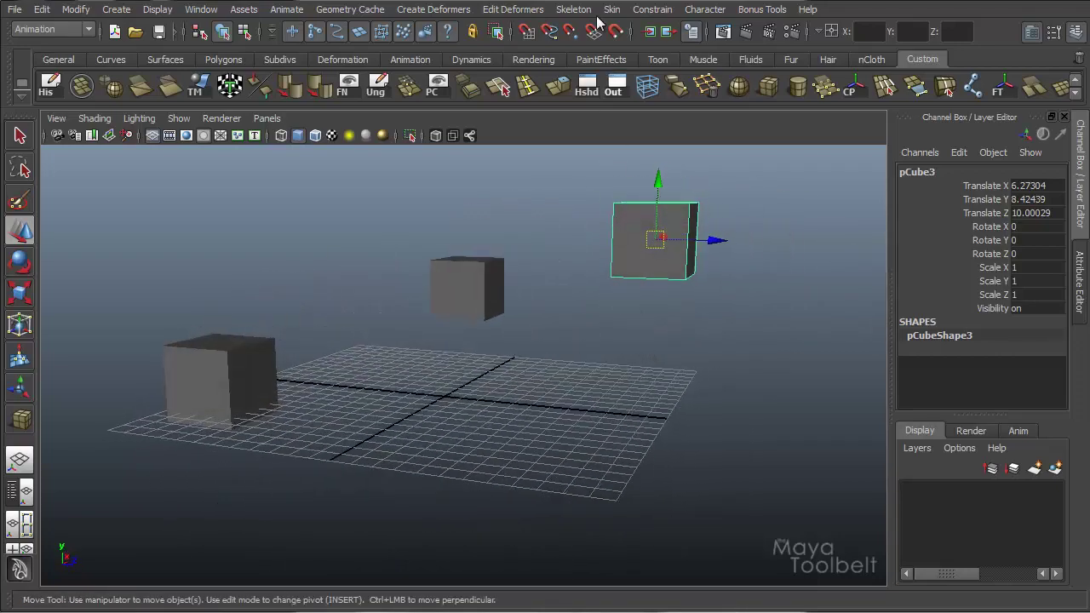